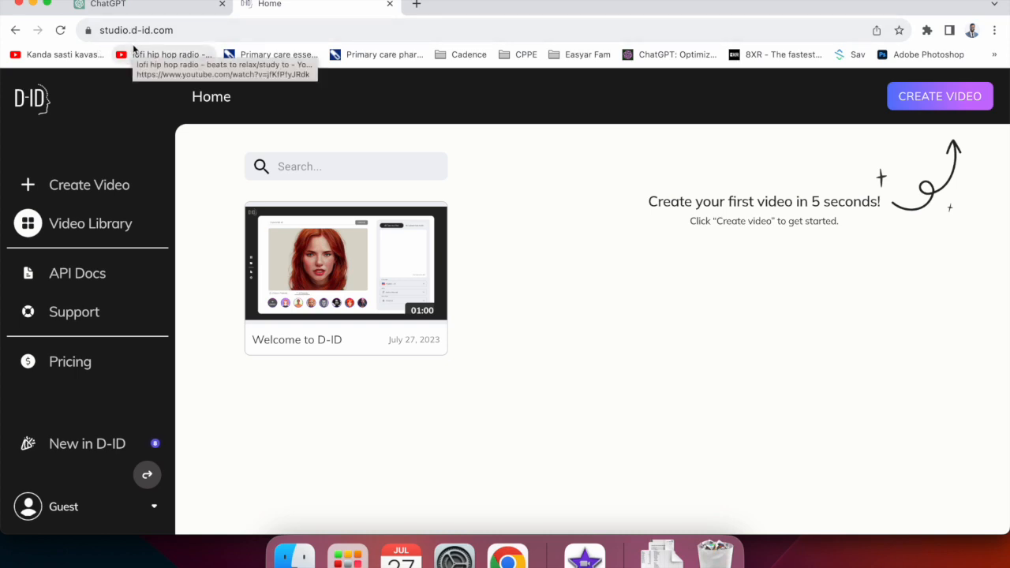
# Step: Log in to the D-ID account from the guest session using the account's e-mail address
pyautogui.click(69, 516)
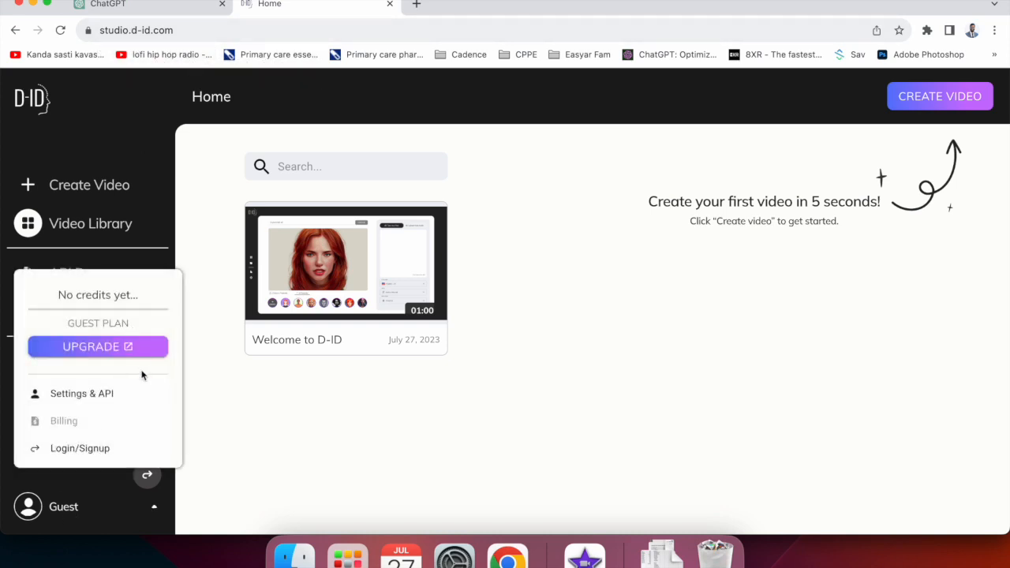
pyautogui.click(108, 449)
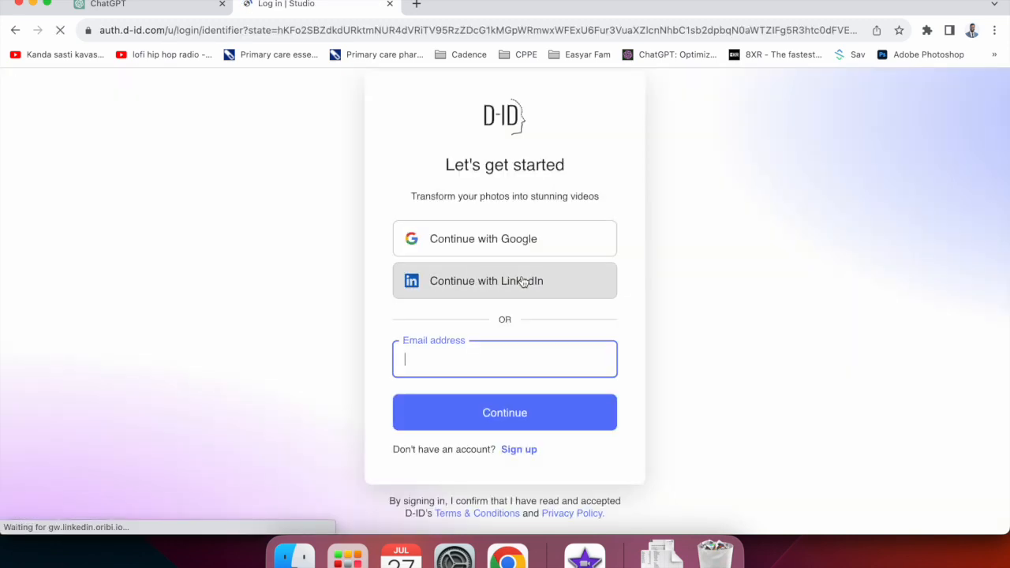
pyautogui.click(501, 412)
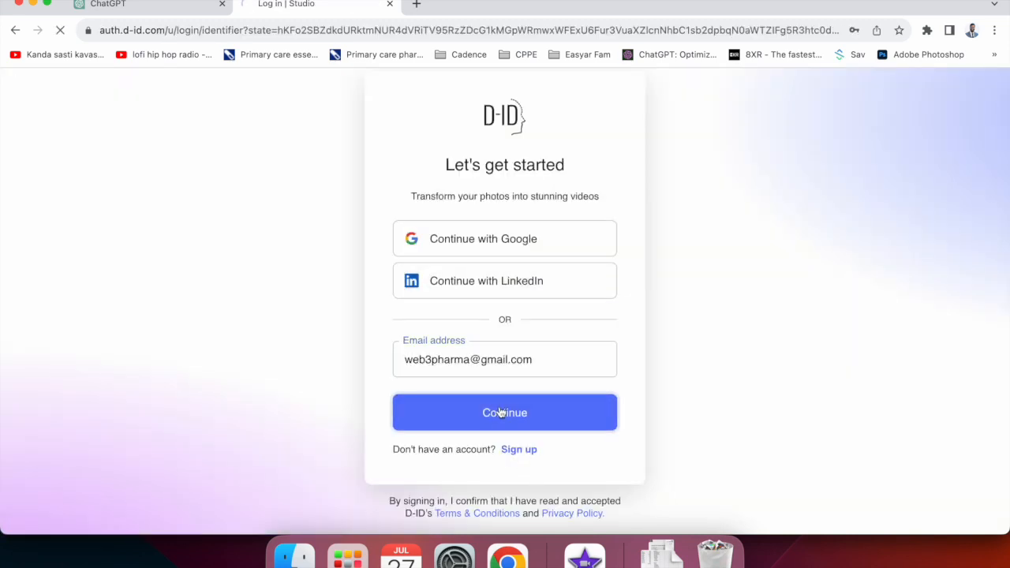
pyautogui.click(498, 388)
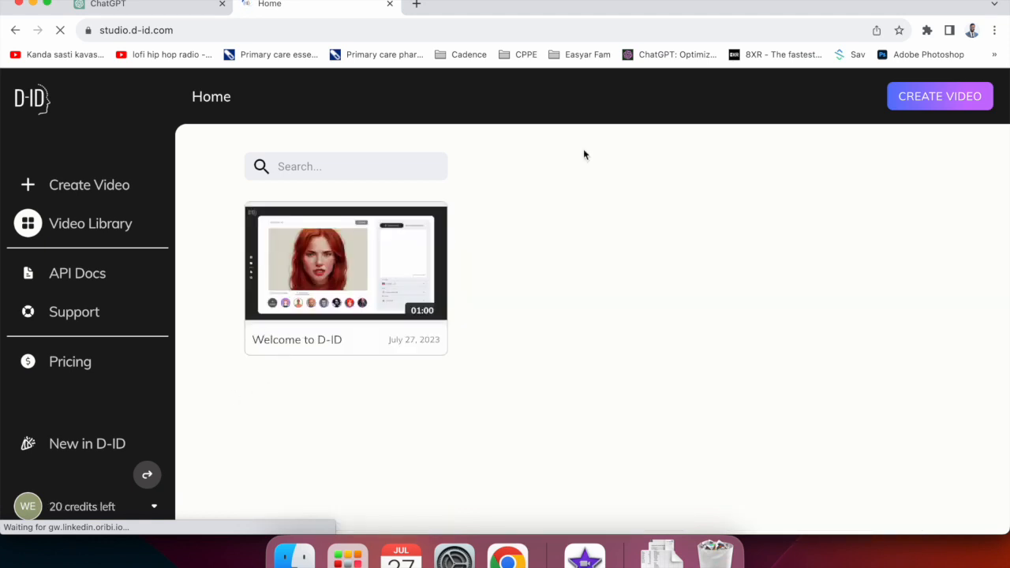
# Step: Create a new video and choose the HQ presenter, the woman in the black blazer
pyautogui.click(913, 92)
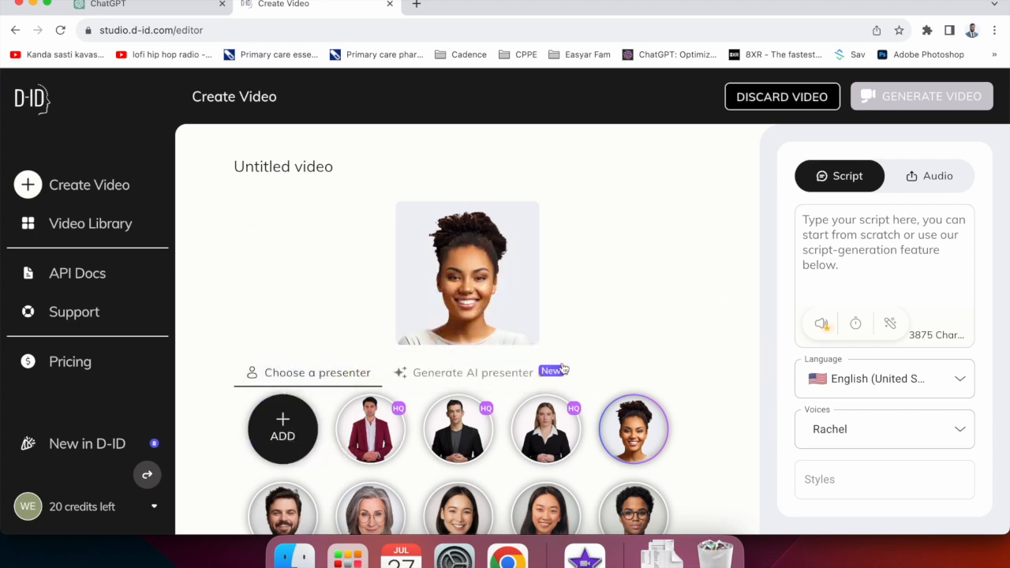
pyautogui.scroll(-3, 611, 473)
pyautogui.scroll(3, 610, 474)
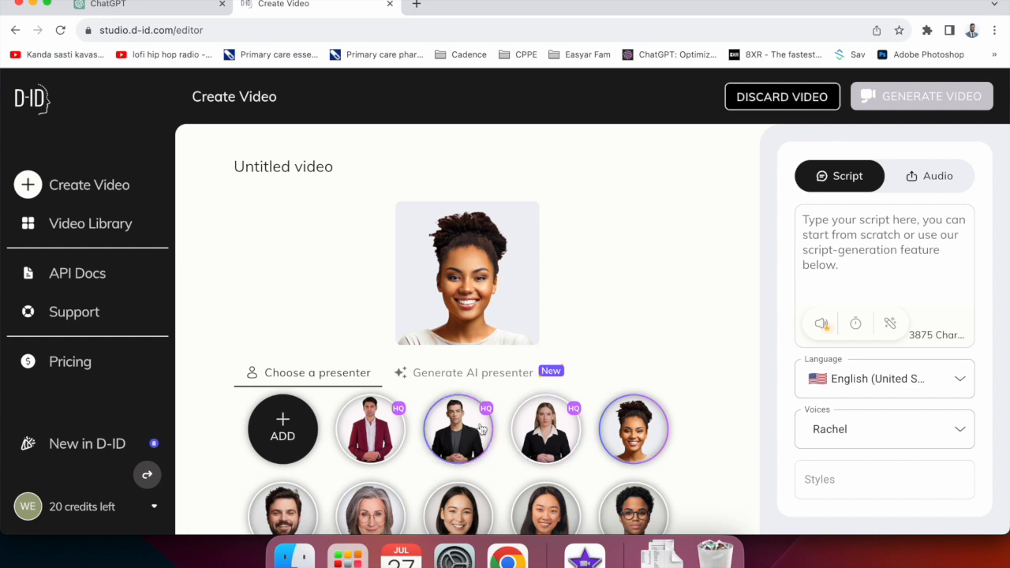
pyautogui.click(560, 444)
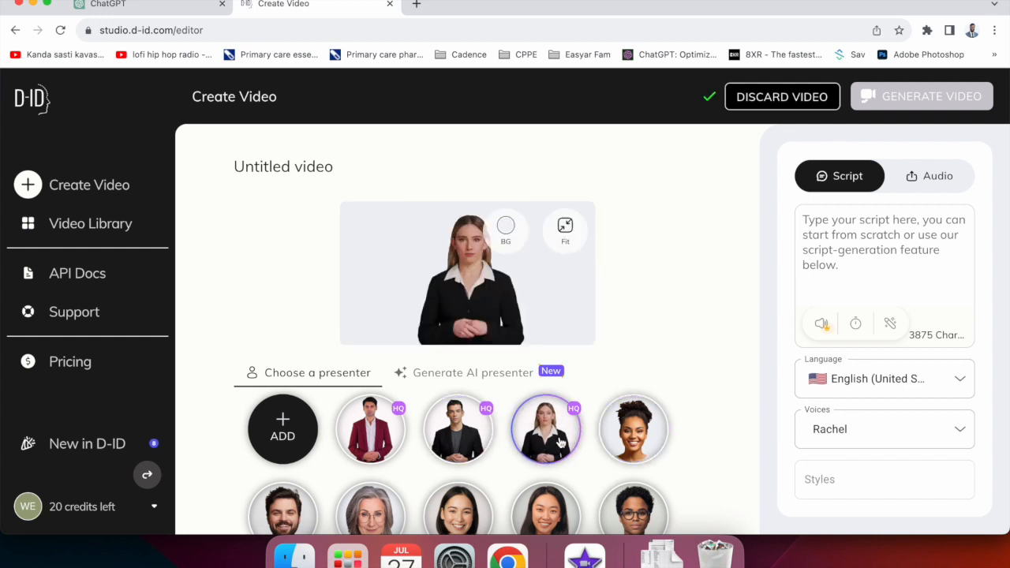
# Step: Switch to ChatGPT and ask "what is pharmacy social prescribing"
pyautogui.click(123, 8)
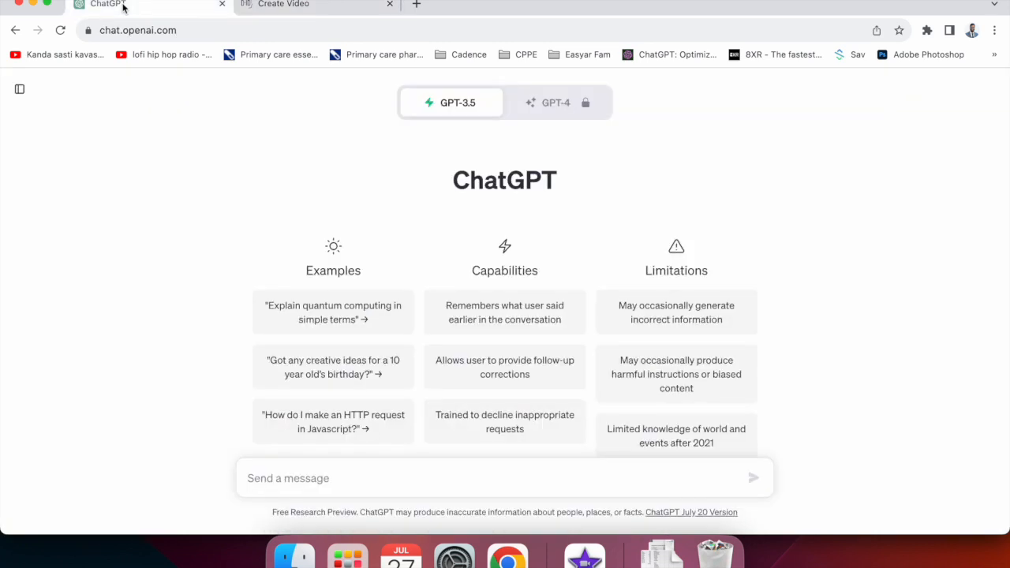
pyautogui.click(335, 484)
pyautogui.write('ex')
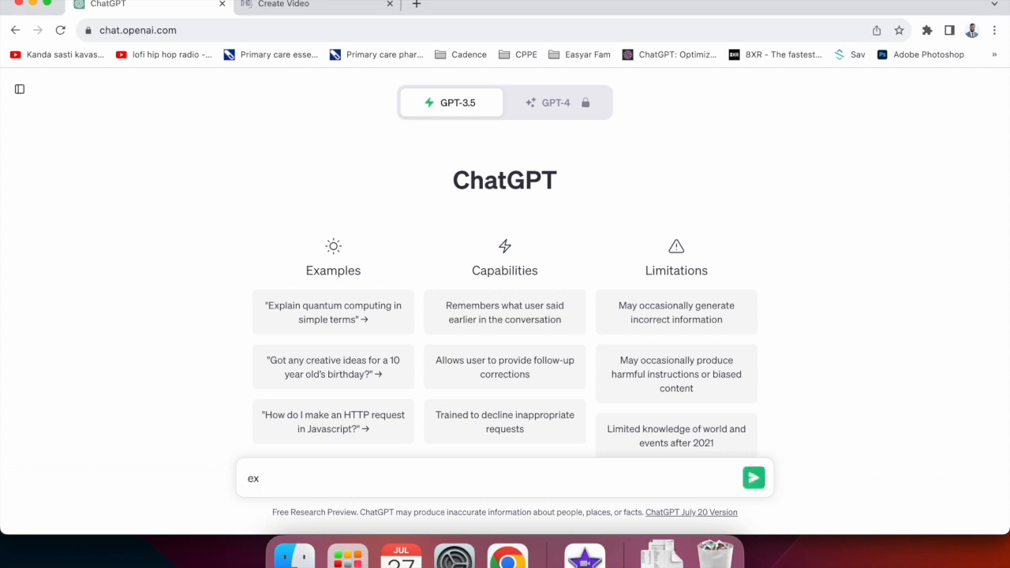
pyautogui.press('BackSpace')
pyautogui.write('w')
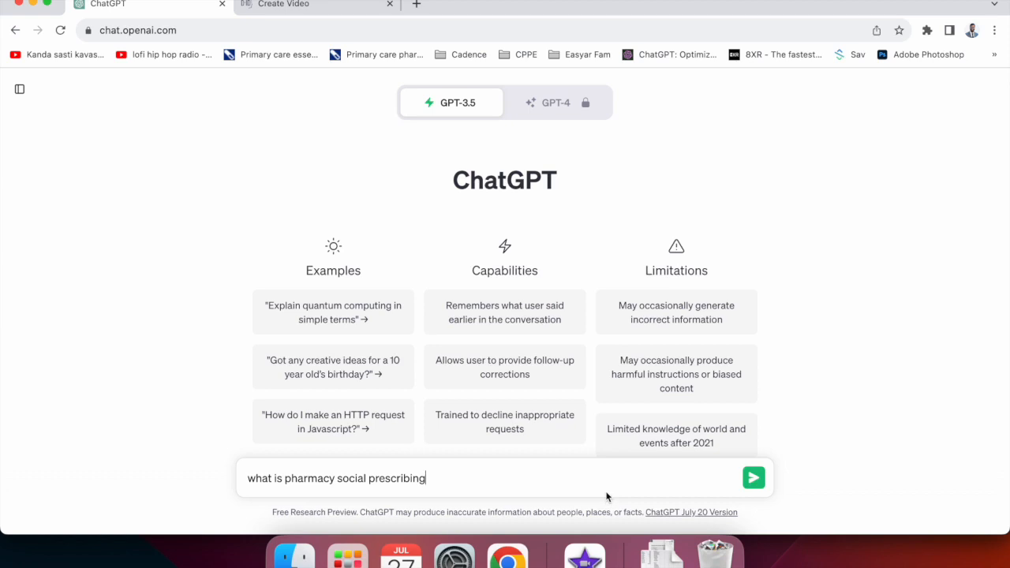
pyautogui.press('Return')
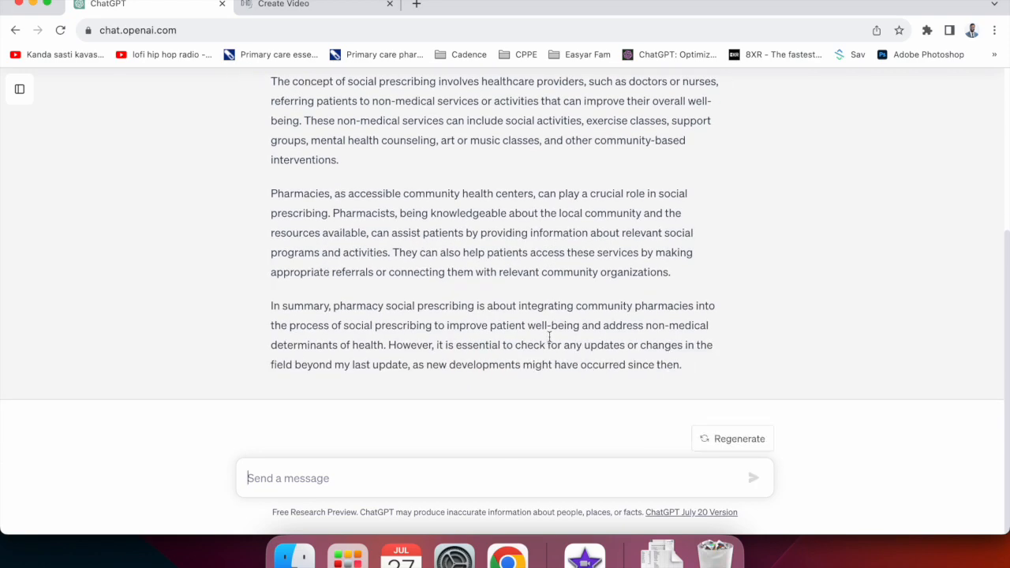
# Step: Copy ChatGPT's full answer and paste it as the script of the D-ID video
pyautogui.scroll(5, 549, 337)
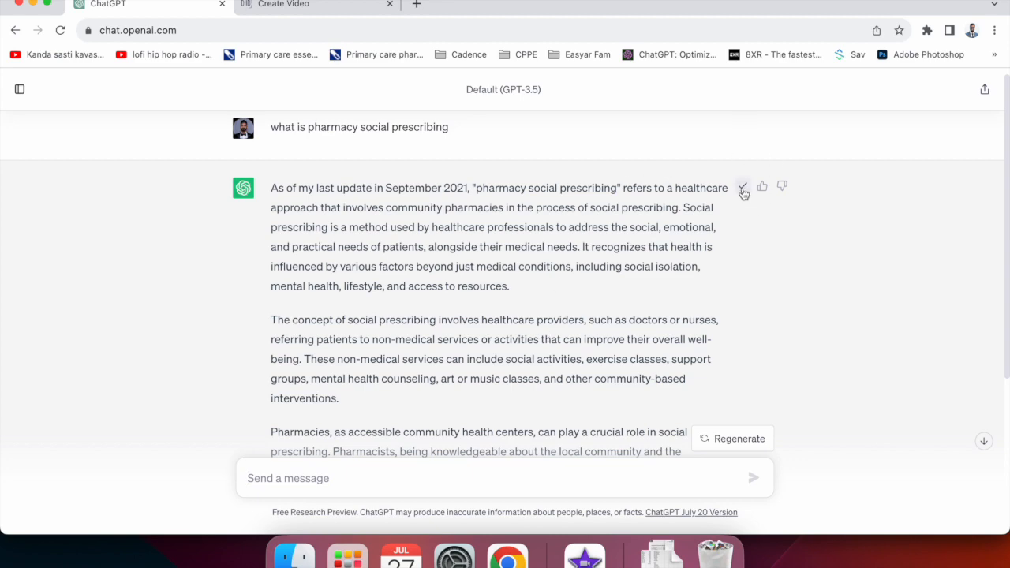
pyautogui.scroll(-3, 529, 298)
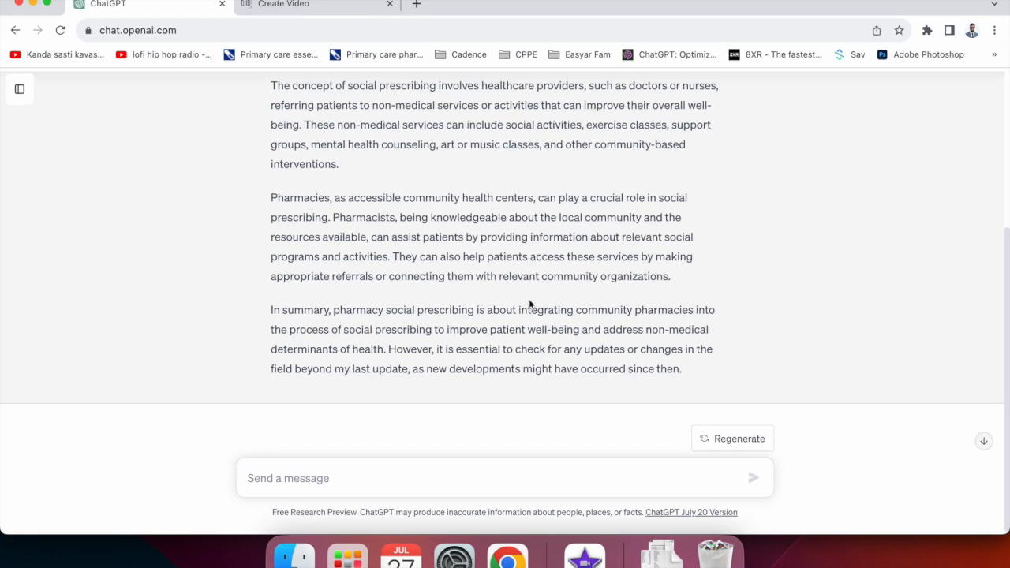
pyautogui.click(296, 3)
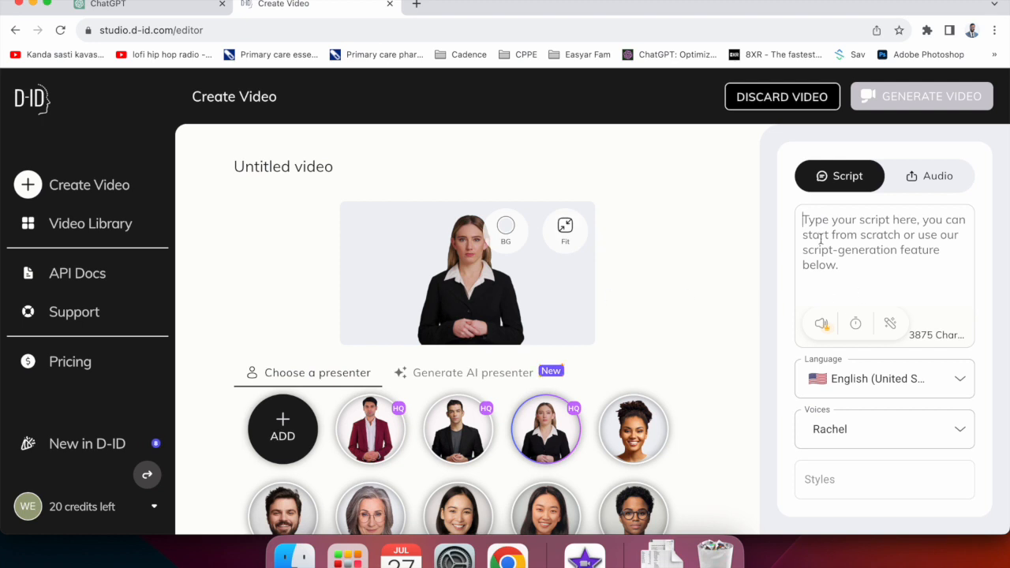
pyautogui.press('super+v')
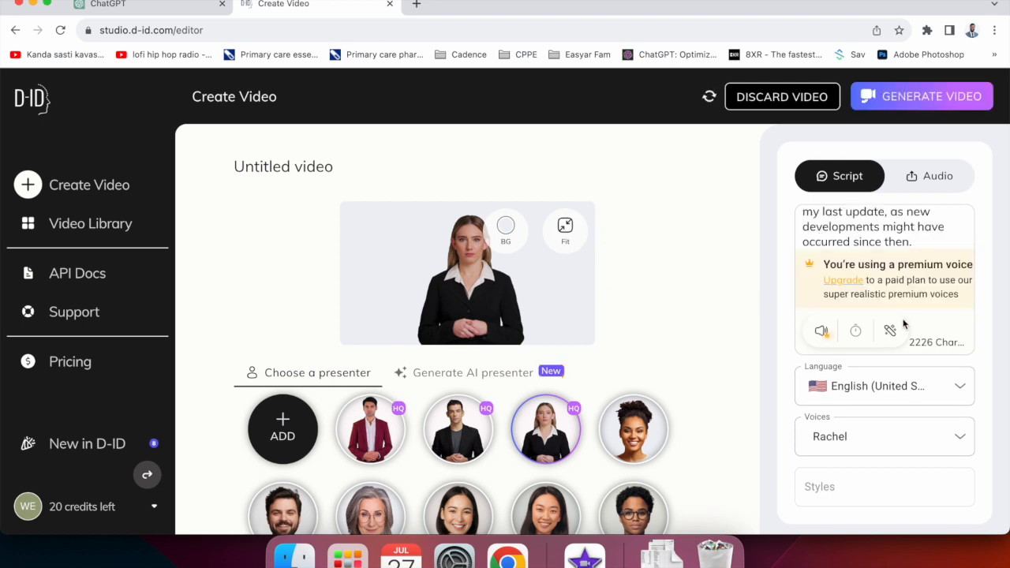
# Step: Try the curly-haired woman and the bearded man as presenters, and settle on the grey-haired woman with glasses
pyautogui.scroll(-2, 637, 401)
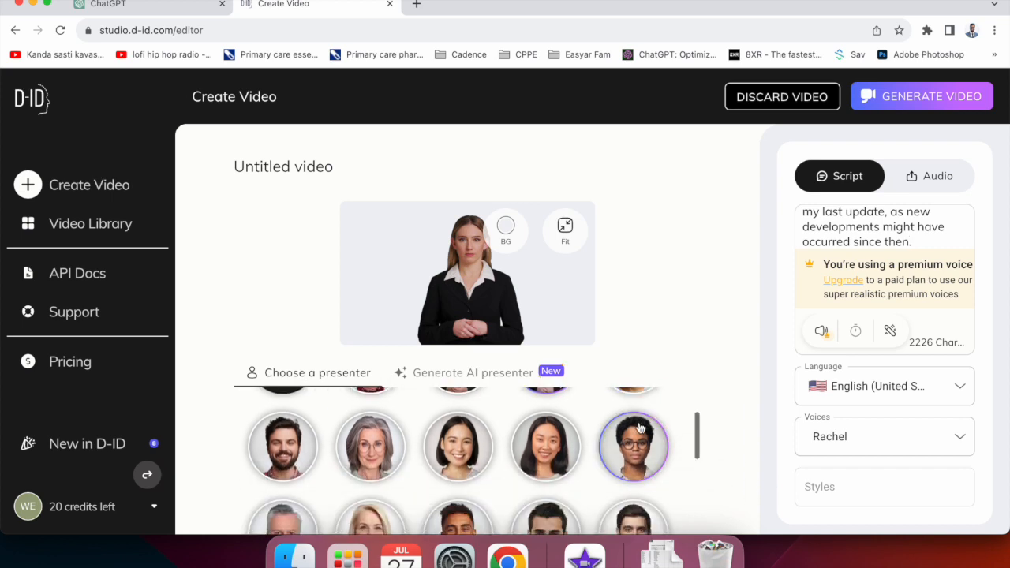
pyautogui.scroll(2, 639, 427)
pyautogui.click(628, 442)
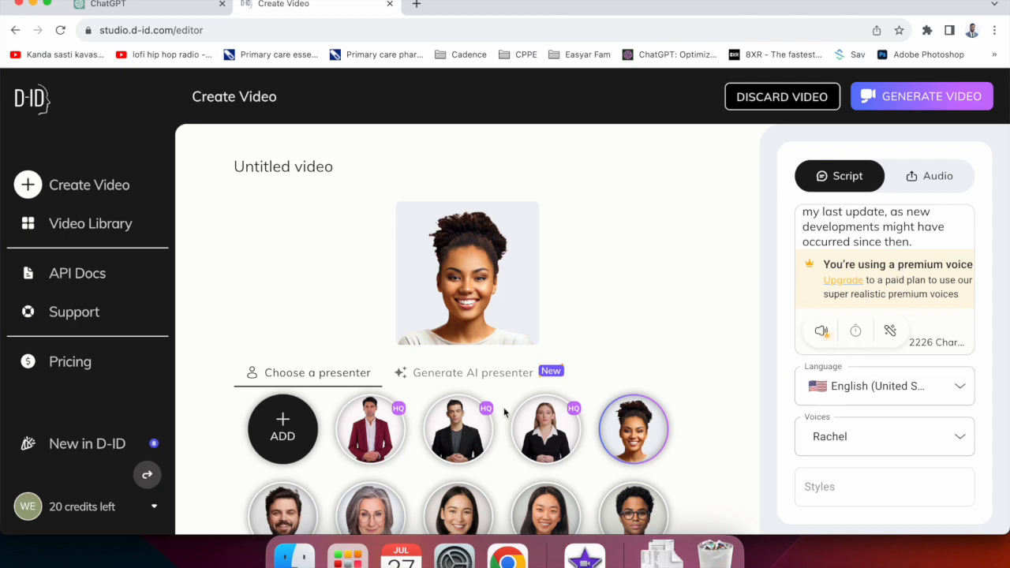
pyautogui.scroll(-2, 357, 458)
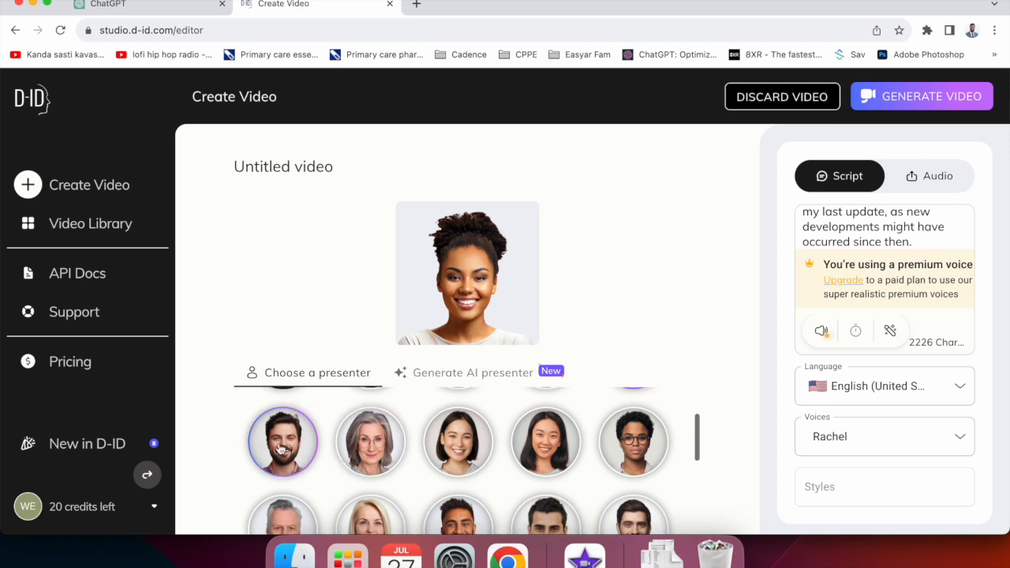
pyautogui.click(280, 448)
pyautogui.click(356, 452)
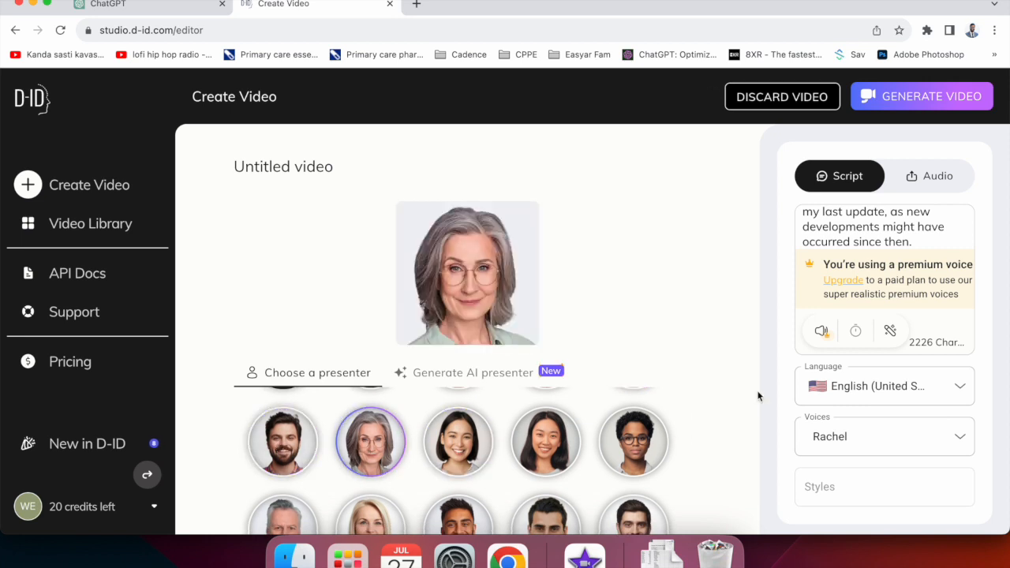
# Step: Change the presenter's voice to the non-premium female voice Jenny
pyautogui.click(904, 439)
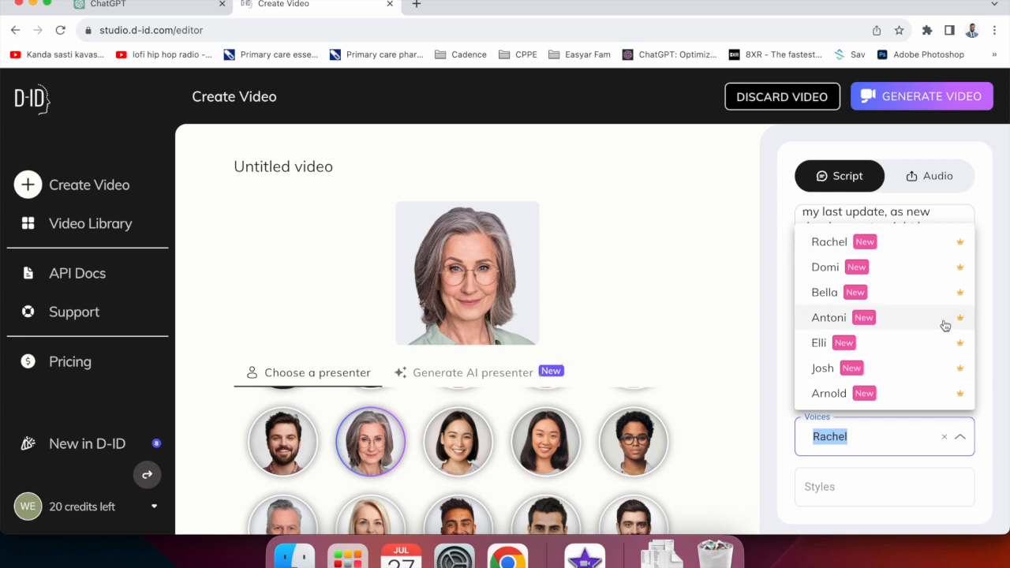
pyautogui.scroll(-10, 944, 326)
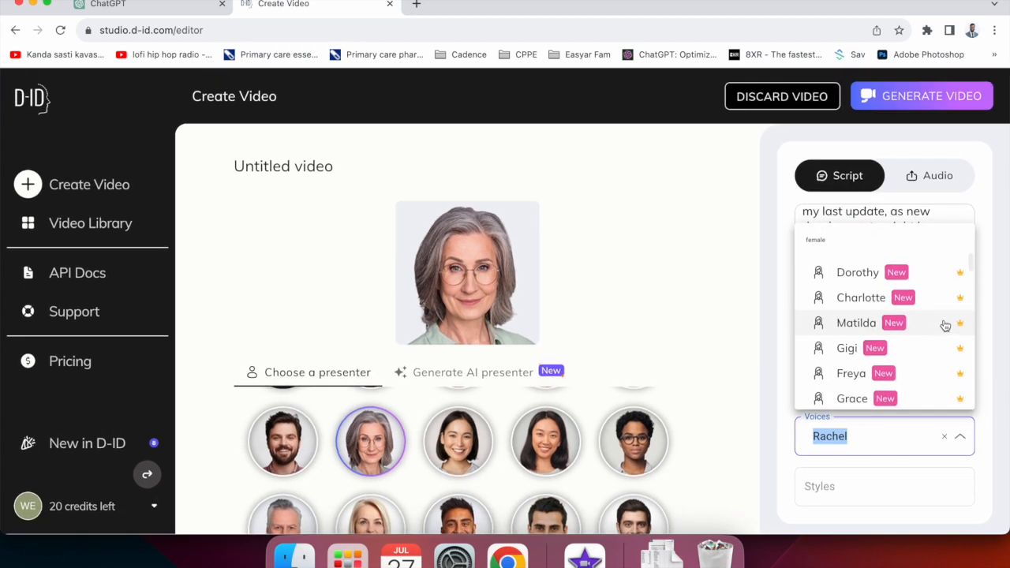
pyautogui.scroll(-10, 907, 330)
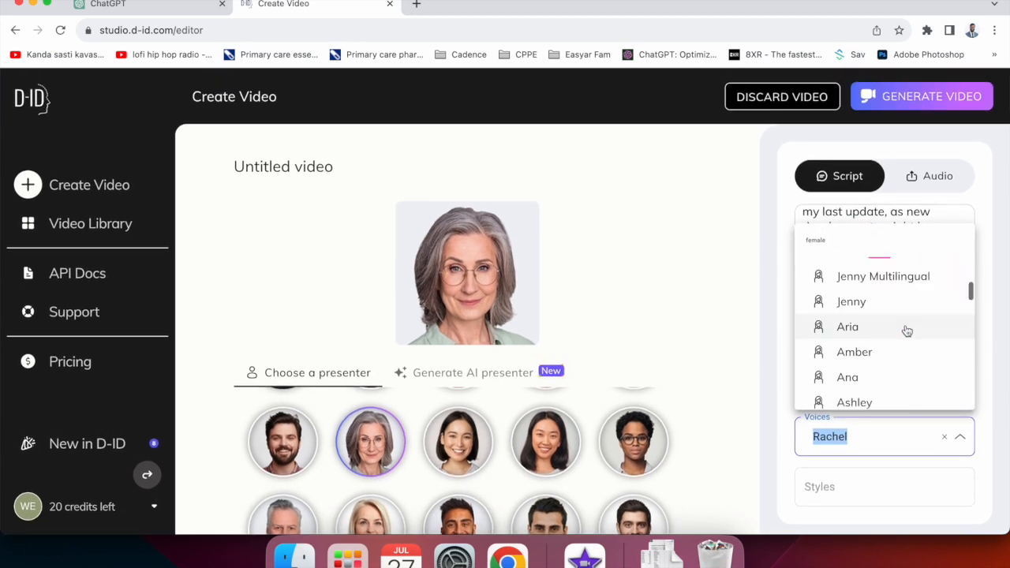
pyautogui.click(883, 301)
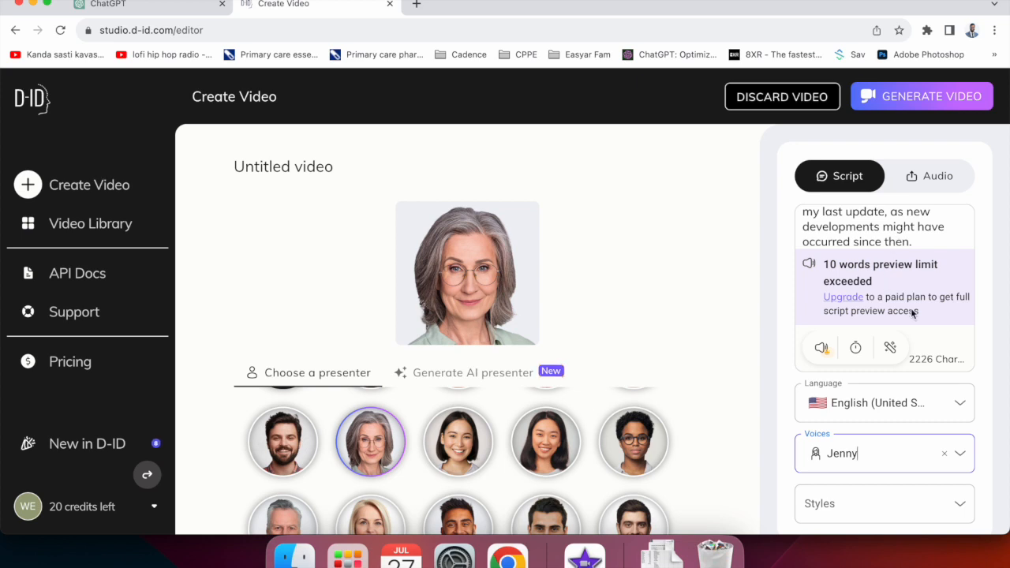
# Step: Replace the entire pasted script with the short text "welcom to metapharmacy"
pyautogui.scroll(3, 877, 243)
pyautogui.scroll(3, 878, 243)
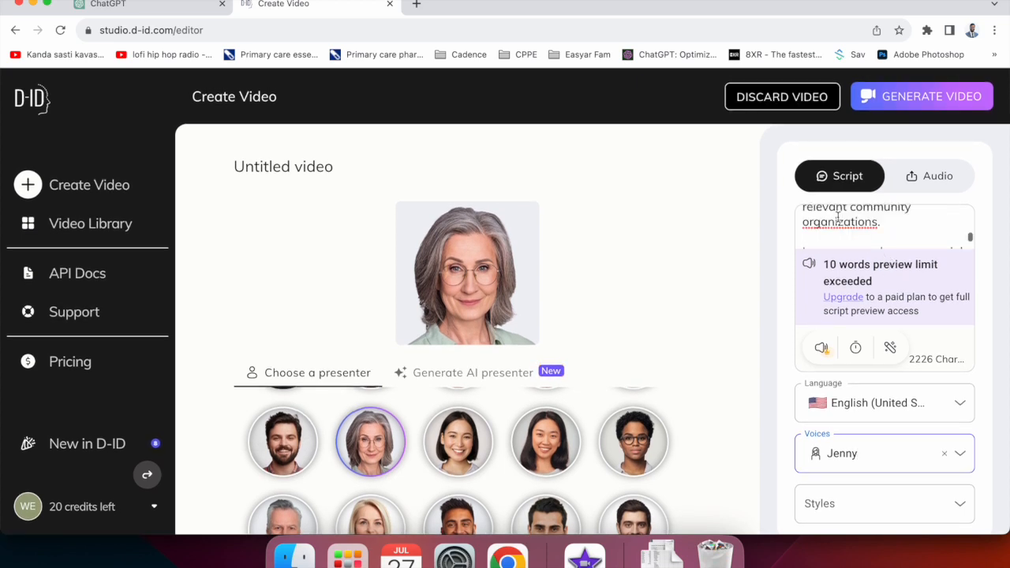
pyautogui.moveTo(880, 224); pyautogui.dragTo(773, 186)
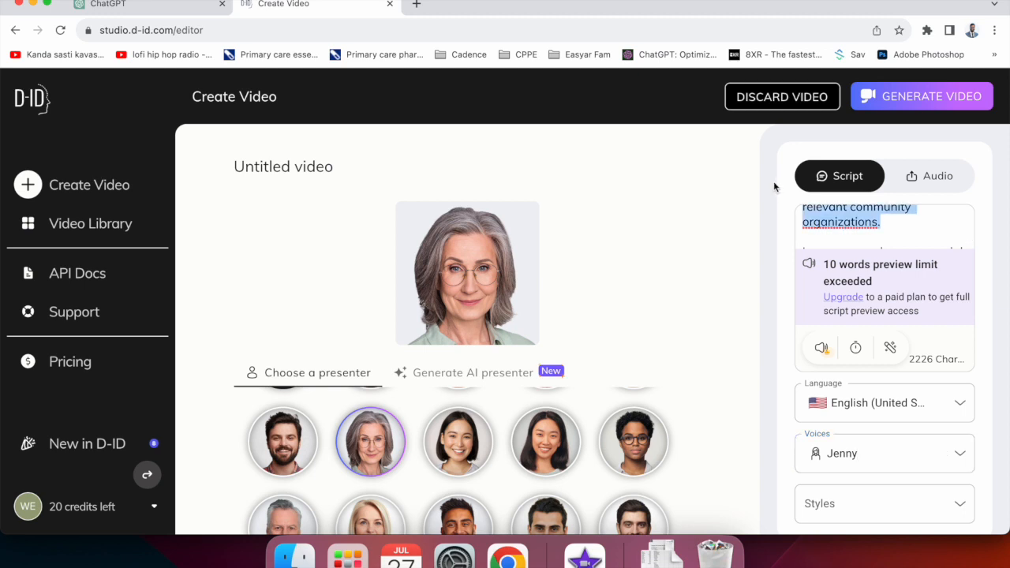
pyautogui.press('super+v')
pyautogui.press('super+a')
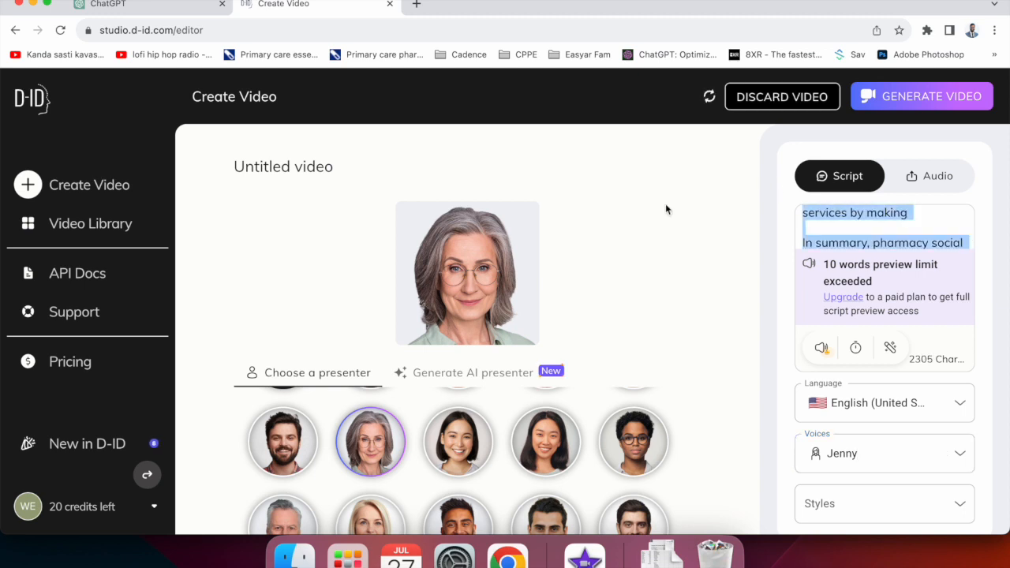
pyautogui.press('BackSpace')
pyautogui.write('we')
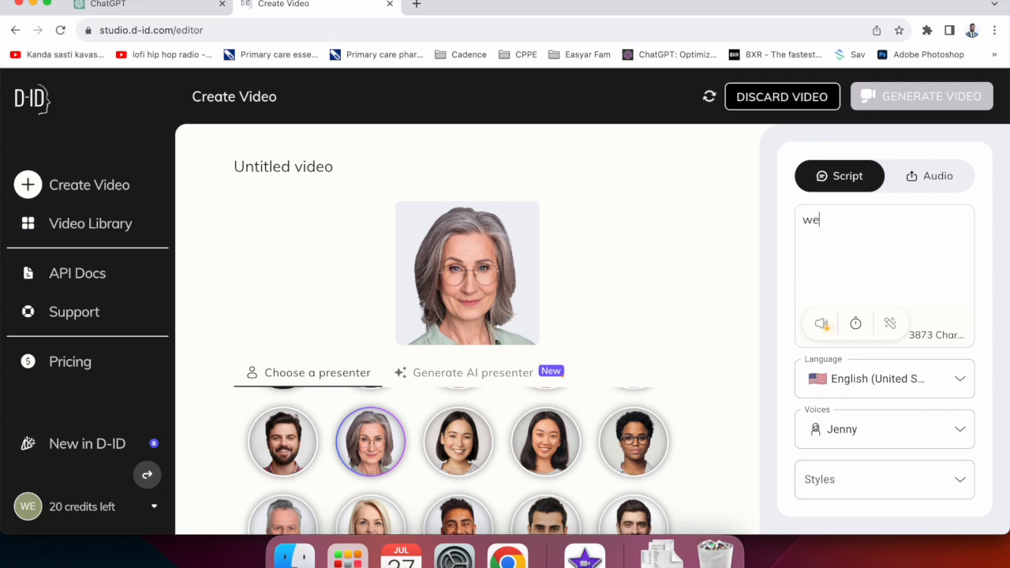
pyautogui.write('lcom t')
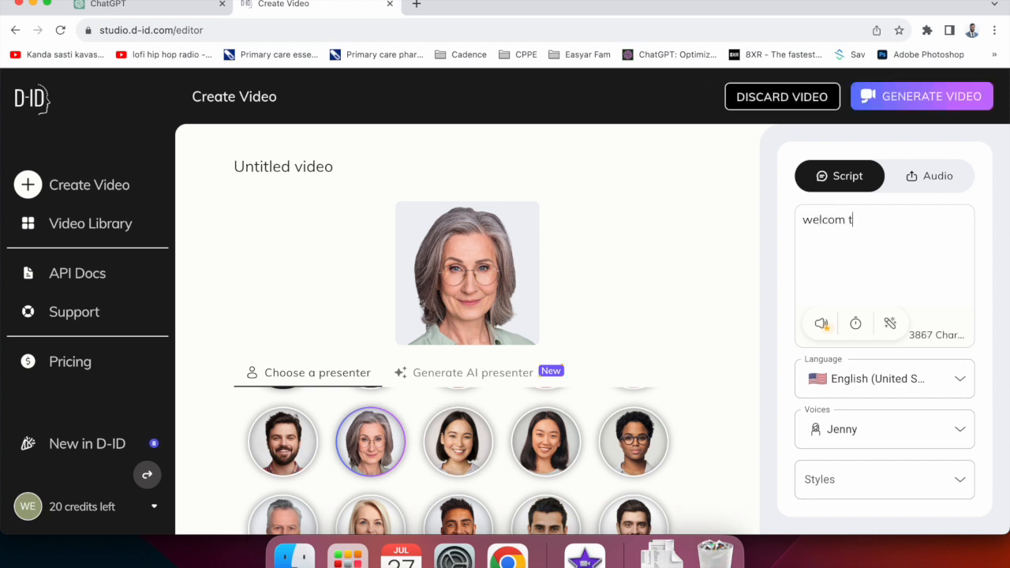
pyautogui.write('o metapharma')
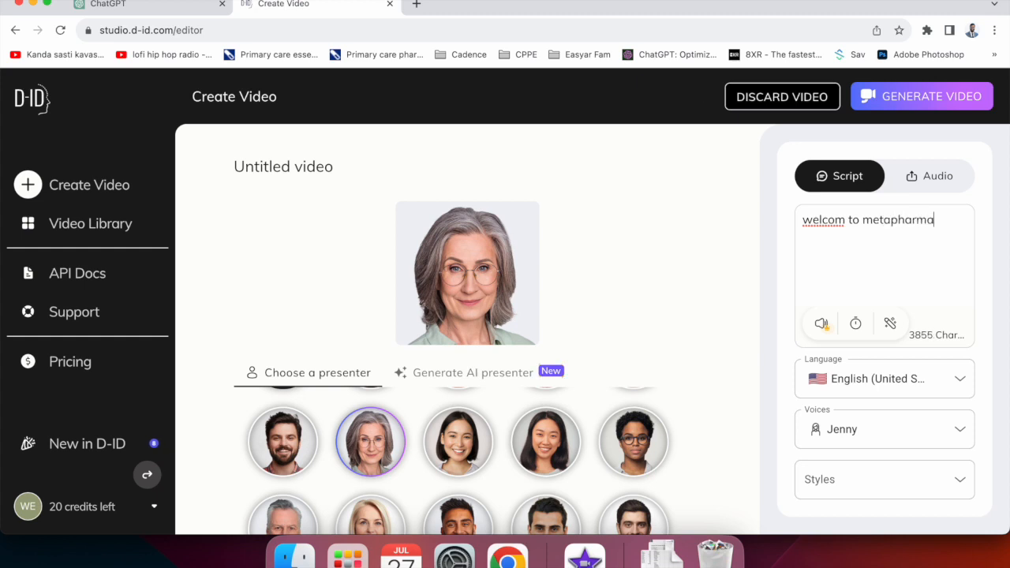
pyautogui.write('cy')
# Step: Open and cancel the video generation confirmation, and correct "welcom" to "welcome" in the script
pyautogui.click(908, 97)
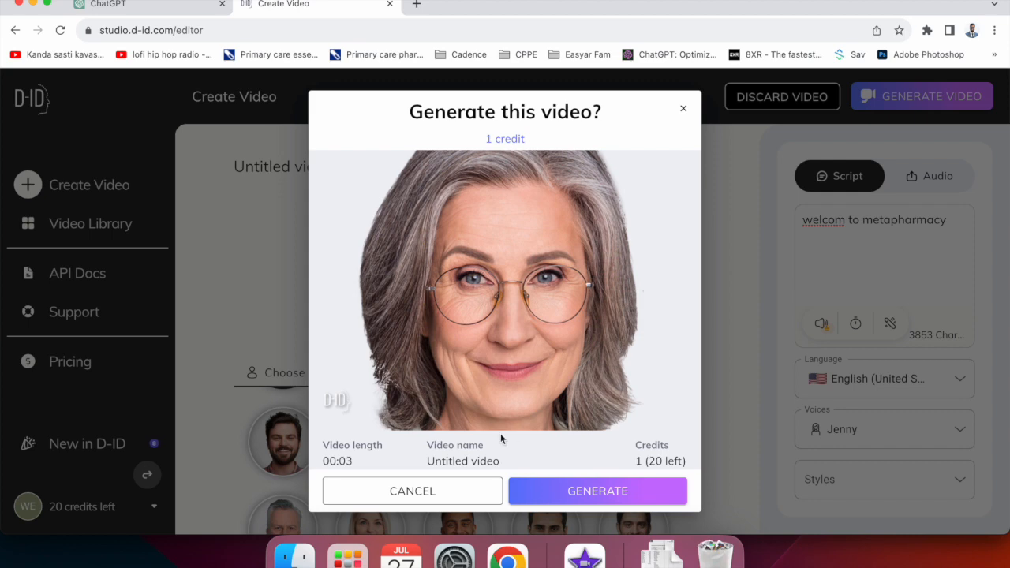
pyautogui.click(410, 491)
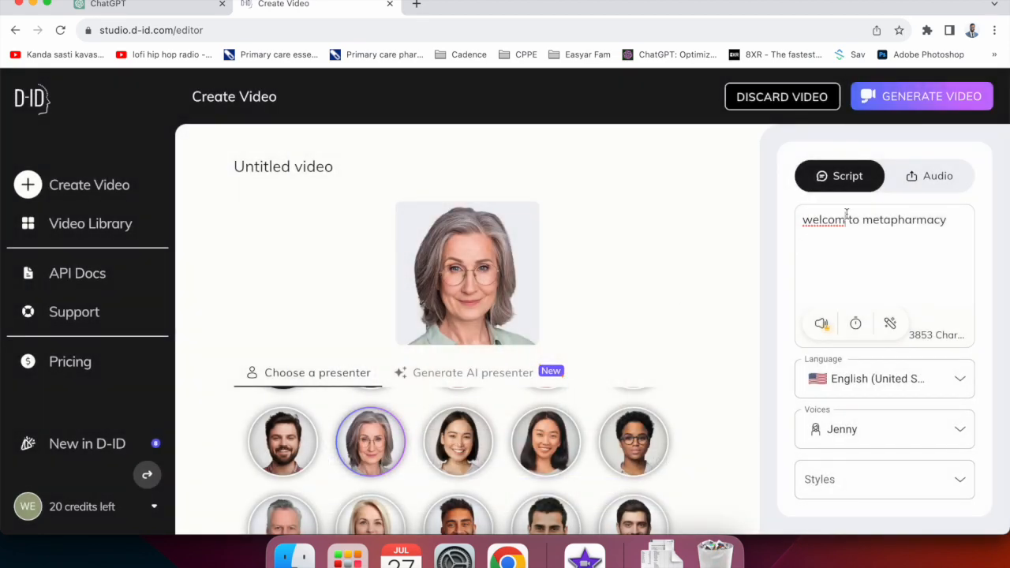
pyautogui.click(845, 219)
pyautogui.write('e')
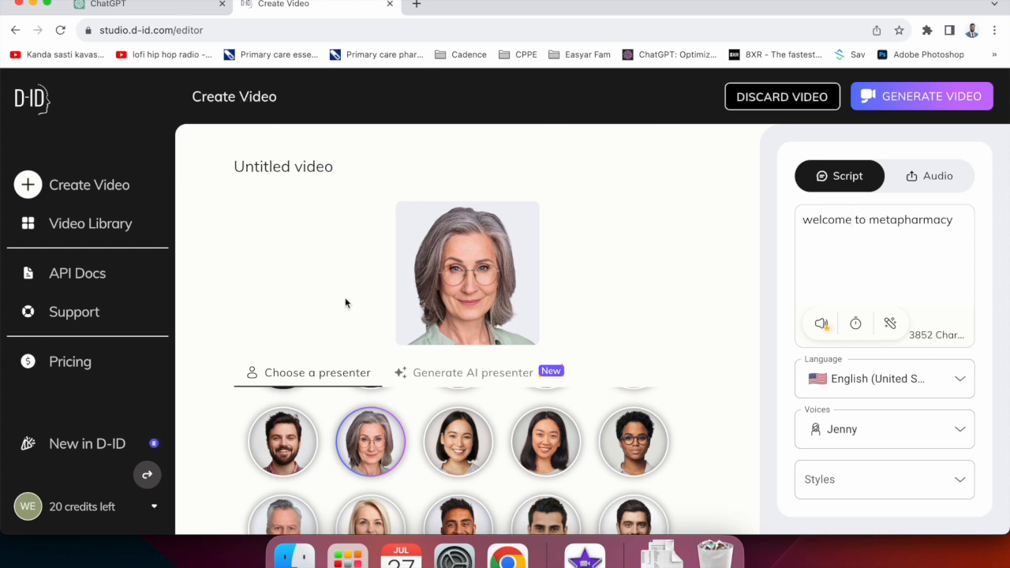
# Step: Generate the untitled video for 1 credit and play the result from the video library
pyautogui.click(914, 95)
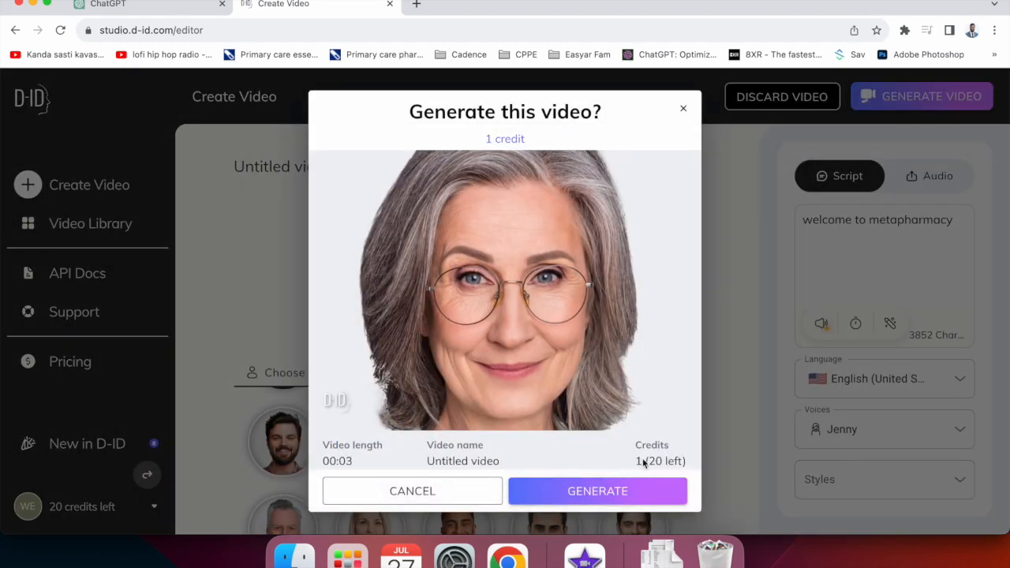
pyautogui.click(525, 493)
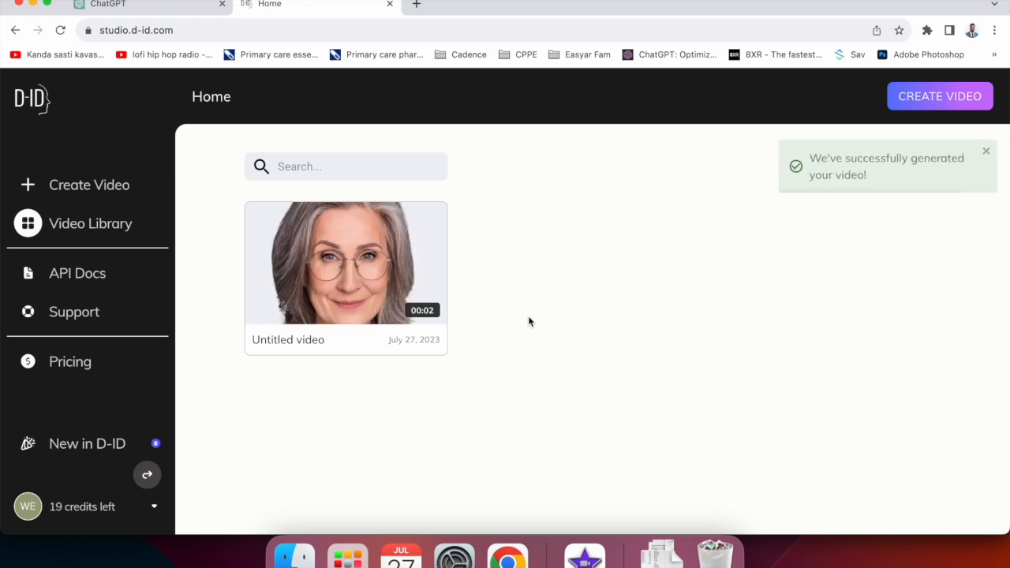
pyautogui.click(347, 268)
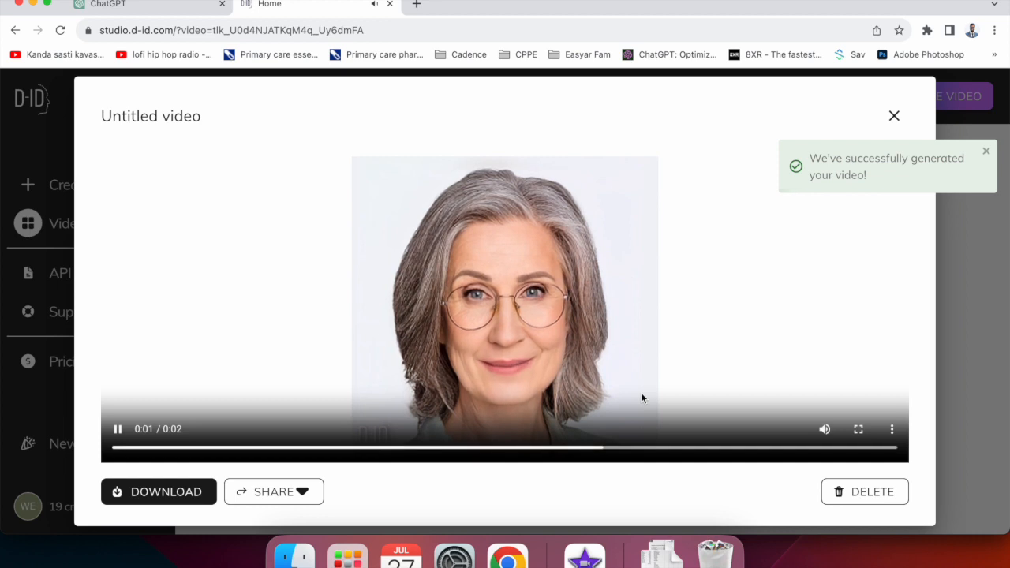
# Step: Download the generated untitled presenter video as an MP4 file
pyautogui.click(108, 427)
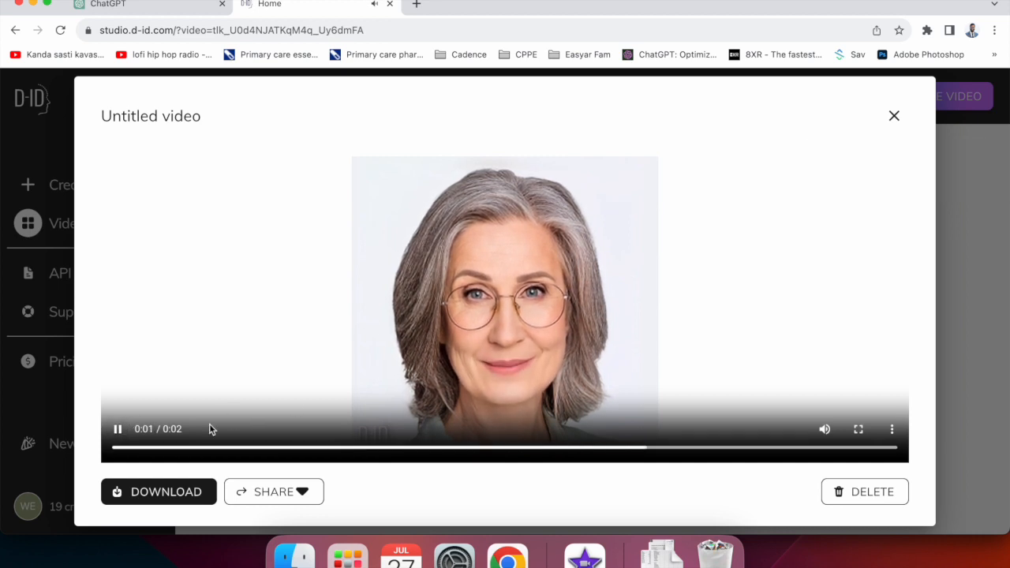
pyautogui.click(181, 490)
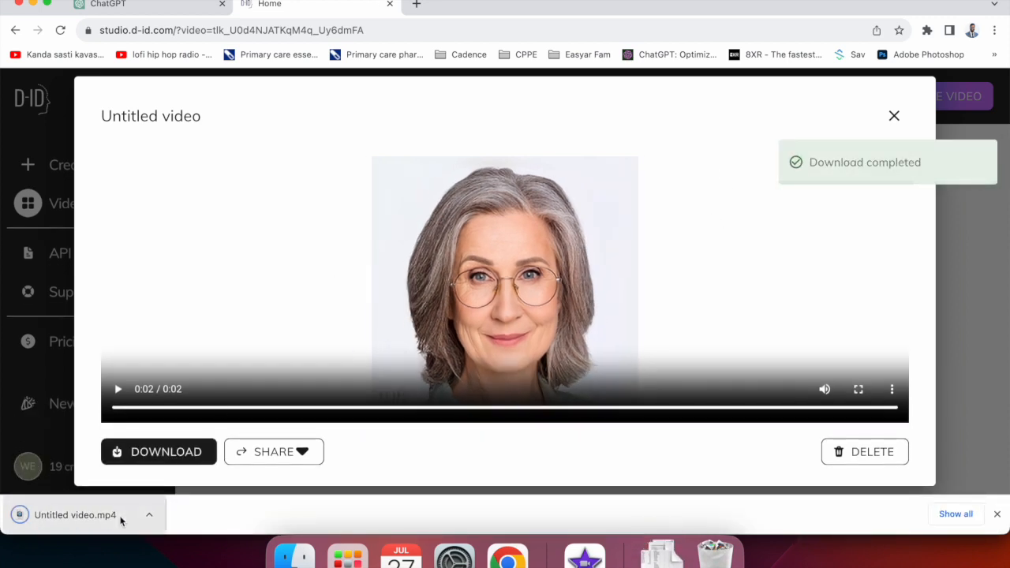
# Step: Switch to Ozone Studio in a new browser tab and open the IPA-SF Season 2 scene for editing
pyautogui.click(417, 5)
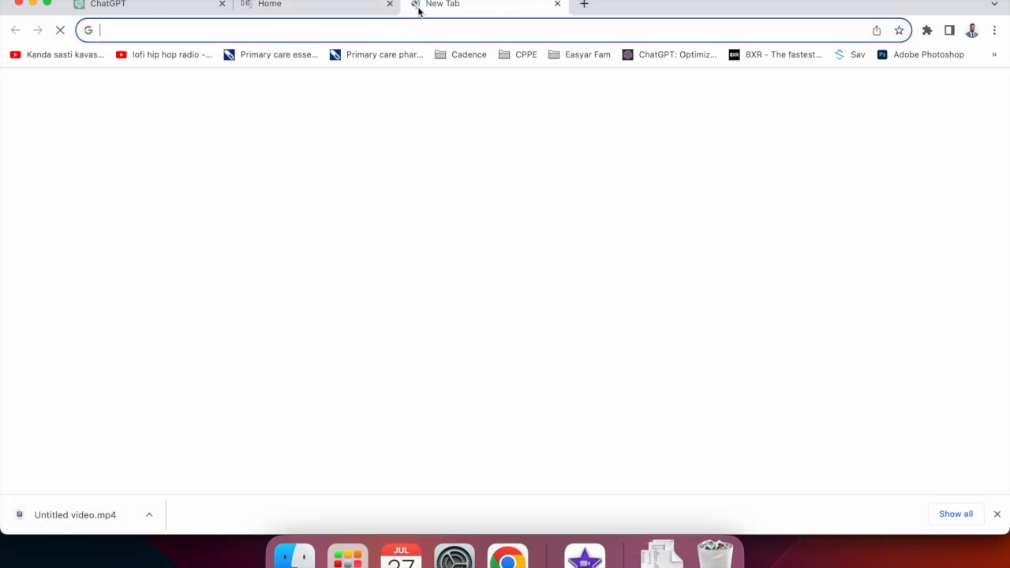
pyautogui.write('oz')
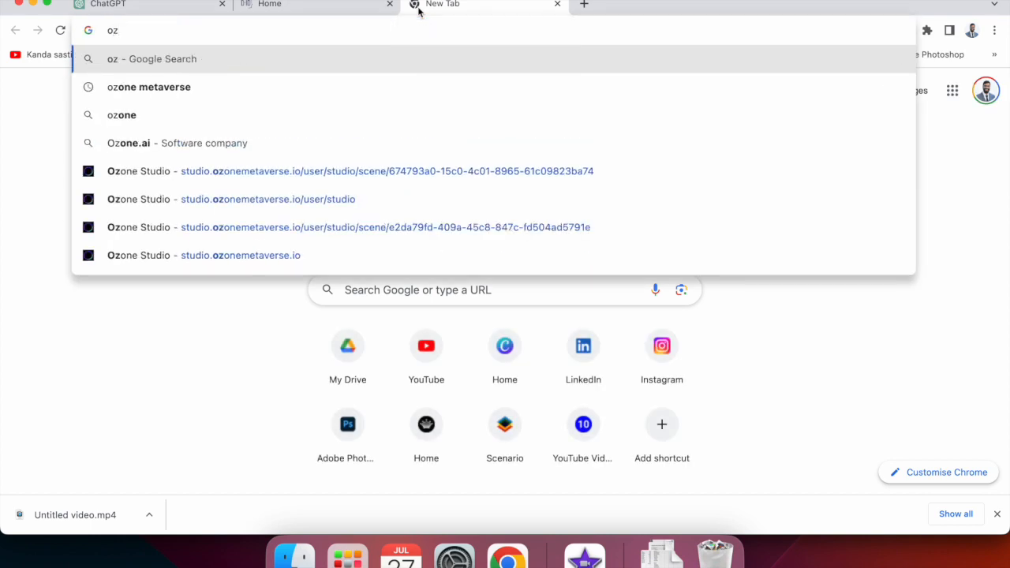
pyautogui.click(271, 174)
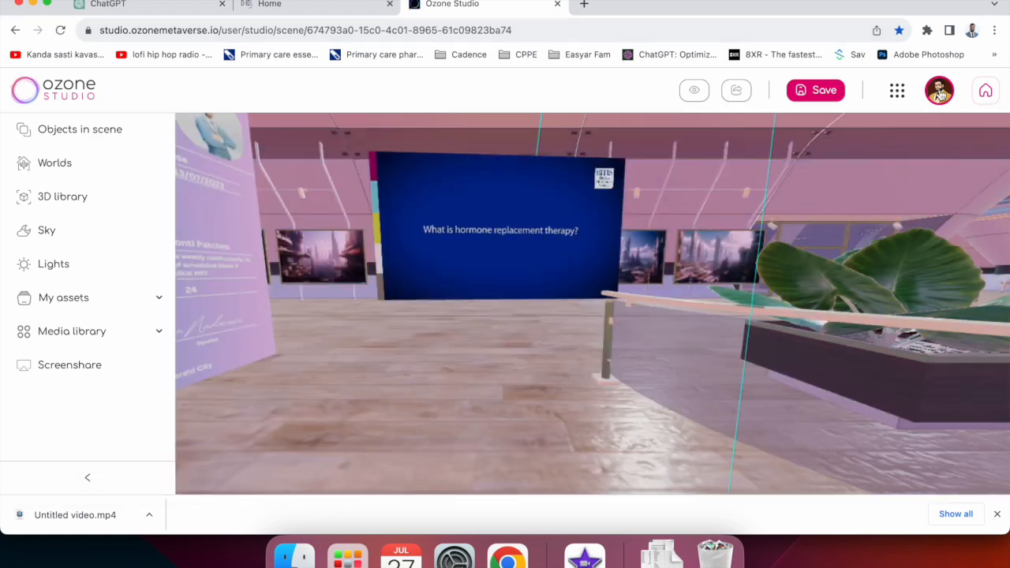
pyautogui.click(939, 91)
pyautogui.click(826, 249)
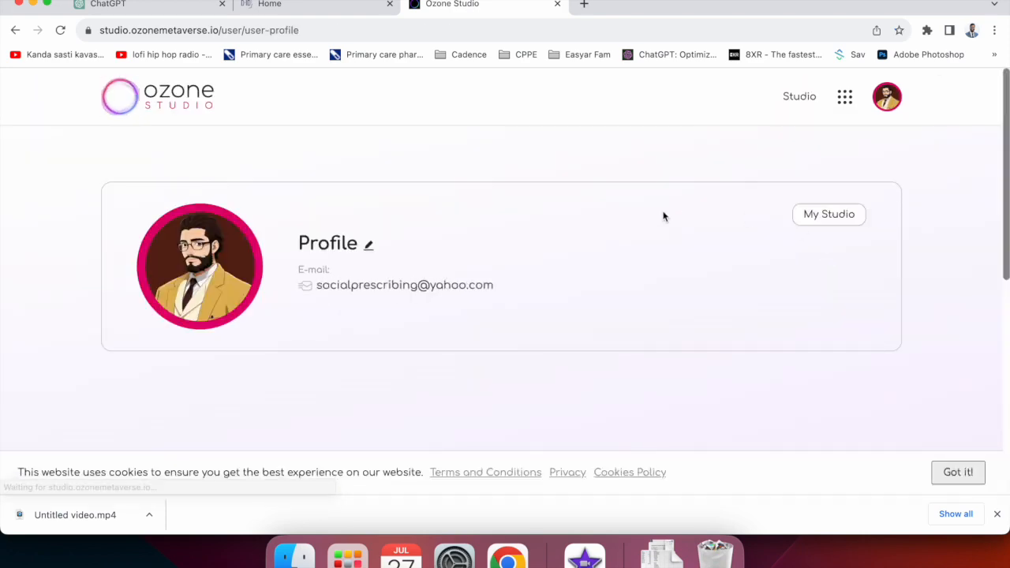
pyautogui.click(799, 97)
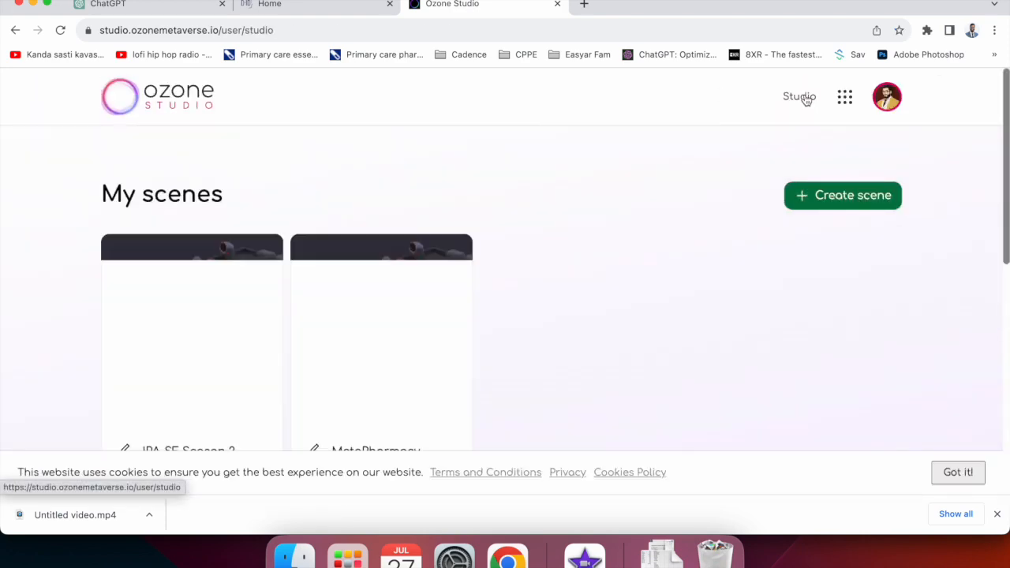
pyautogui.scroll(-3, 414, 238)
pyautogui.scroll(-2, 414, 240)
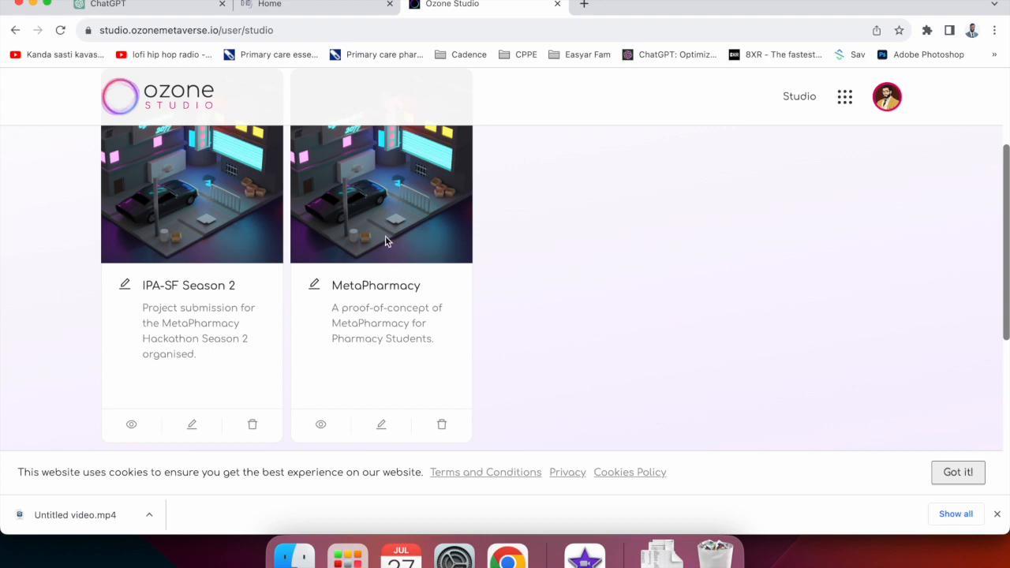
pyautogui.click(194, 427)
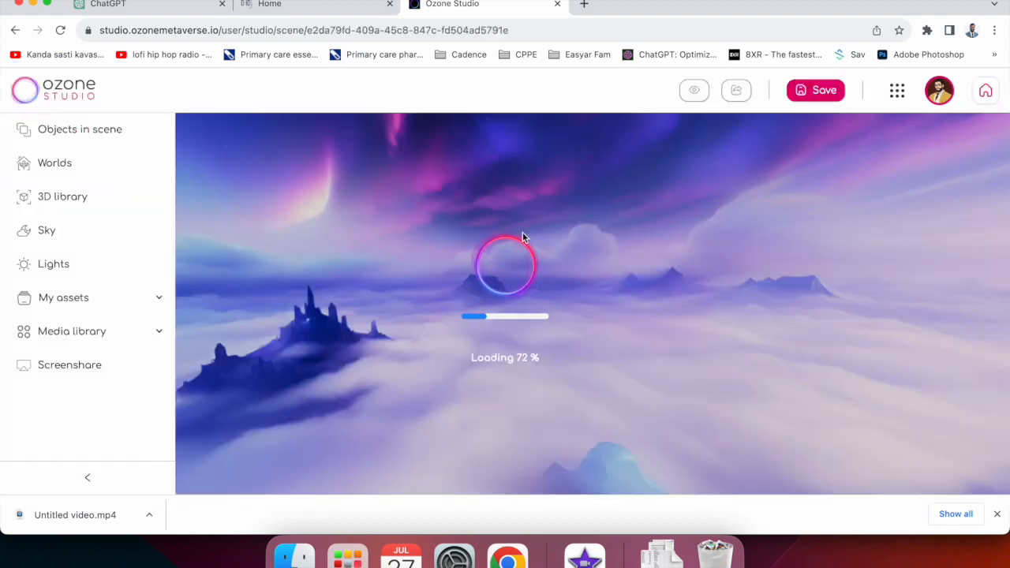
# Step: Start an asset upload and select Untitled video.mp4 in the Downloads folder
pyautogui.click(72, 300)
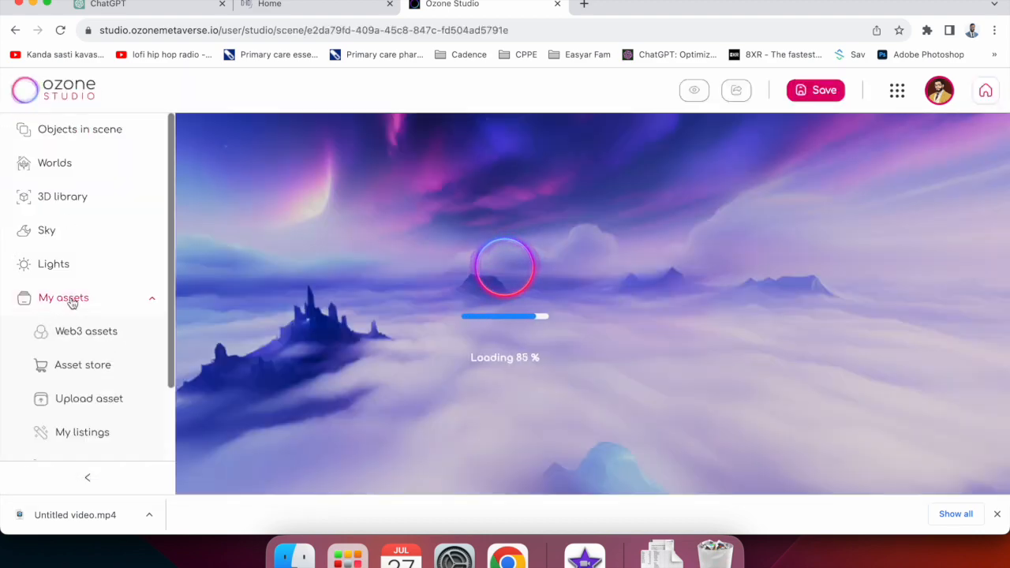
pyautogui.click(85, 400)
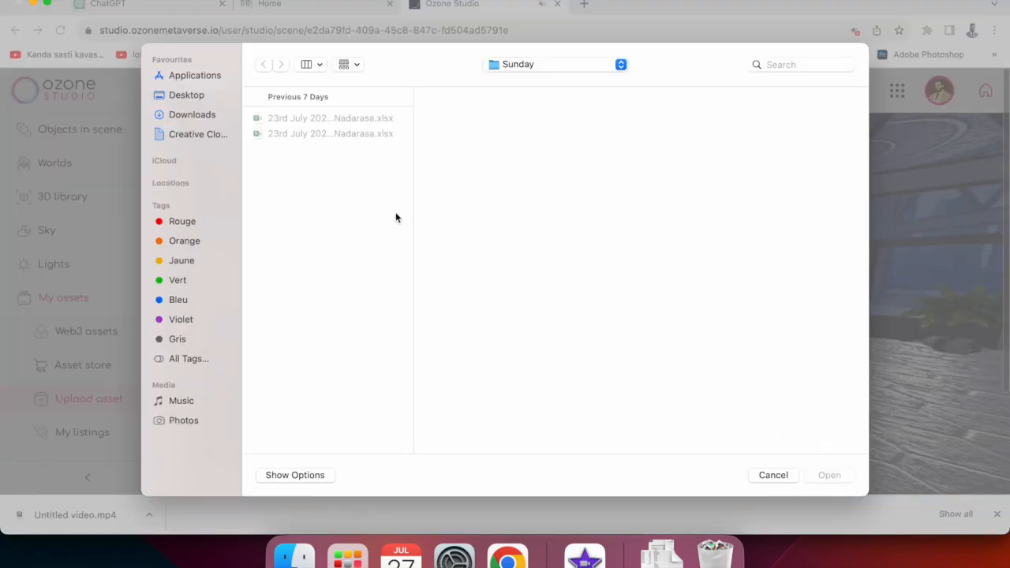
pyautogui.click(195, 116)
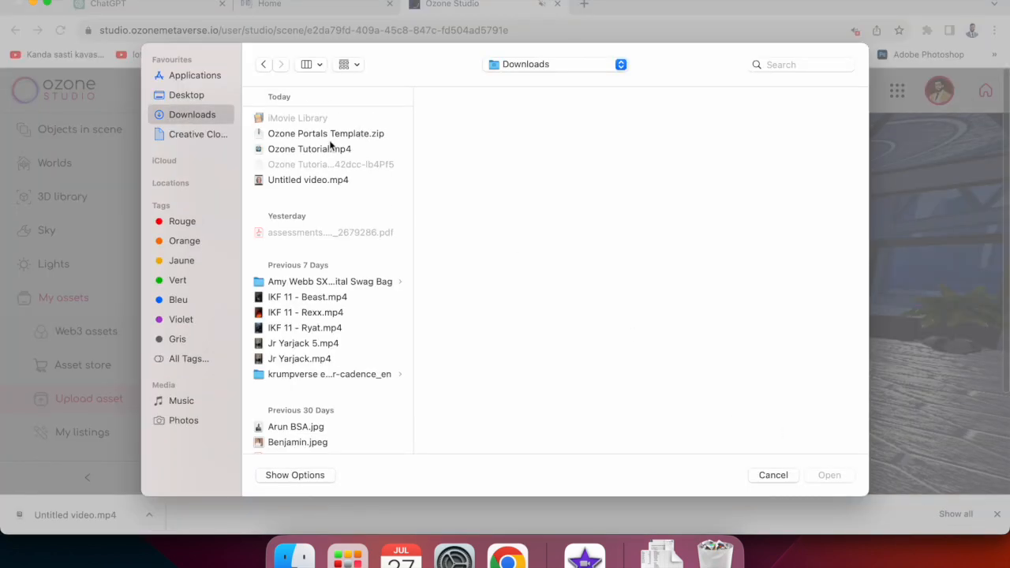
pyautogui.click(311, 183)
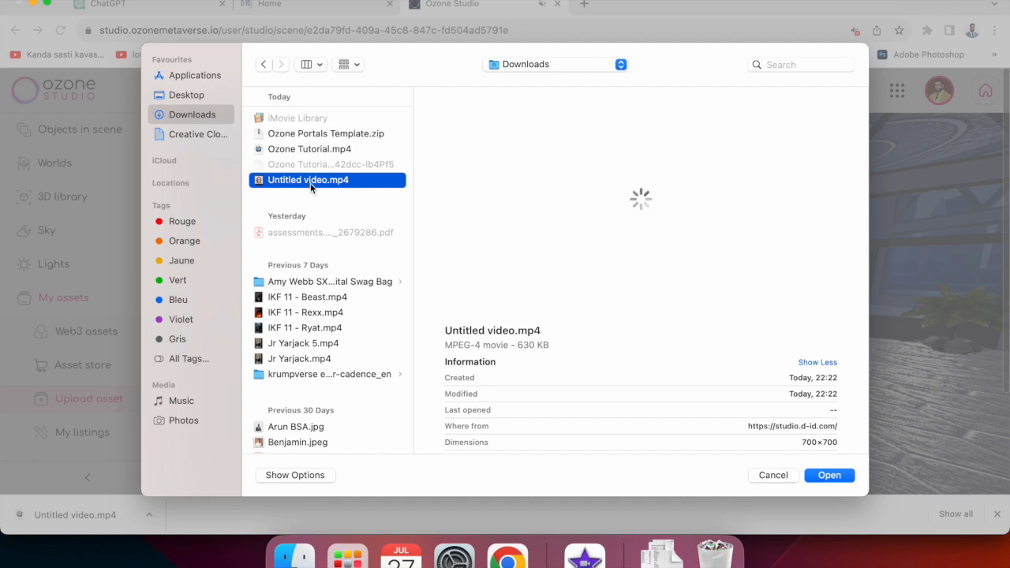
# Step: Try to rename Untitled video.mp4 as Welcome in the file chooser
pyautogui.rightClick(311, 186)
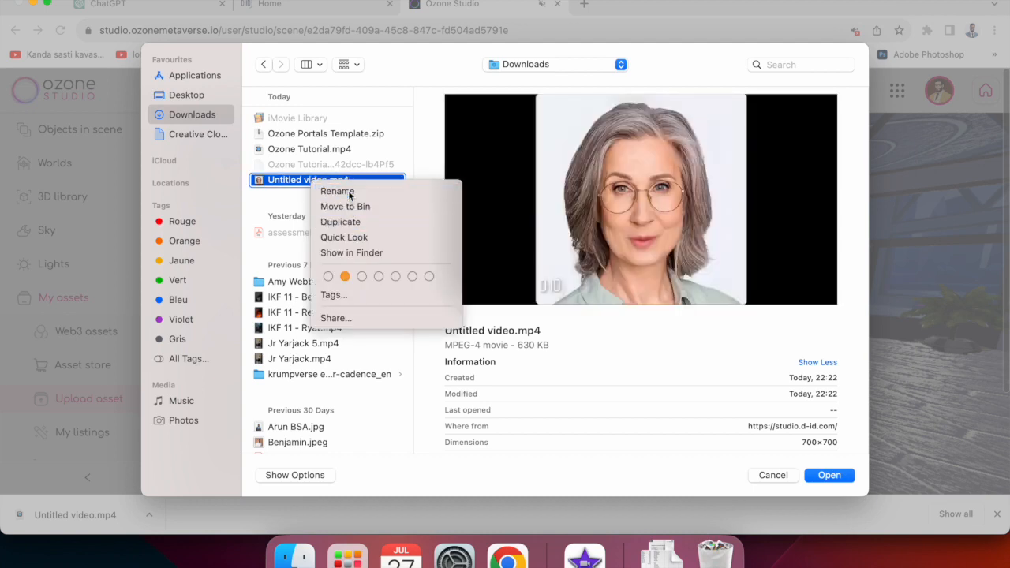
pyautogui.click(337, 192)
pyautogui.write('Welcome')
pyautogui.press('Return')
# Step: Load the selected video, name the asset Welcome and upload it to the scene
pyautogui.click(829, 474)
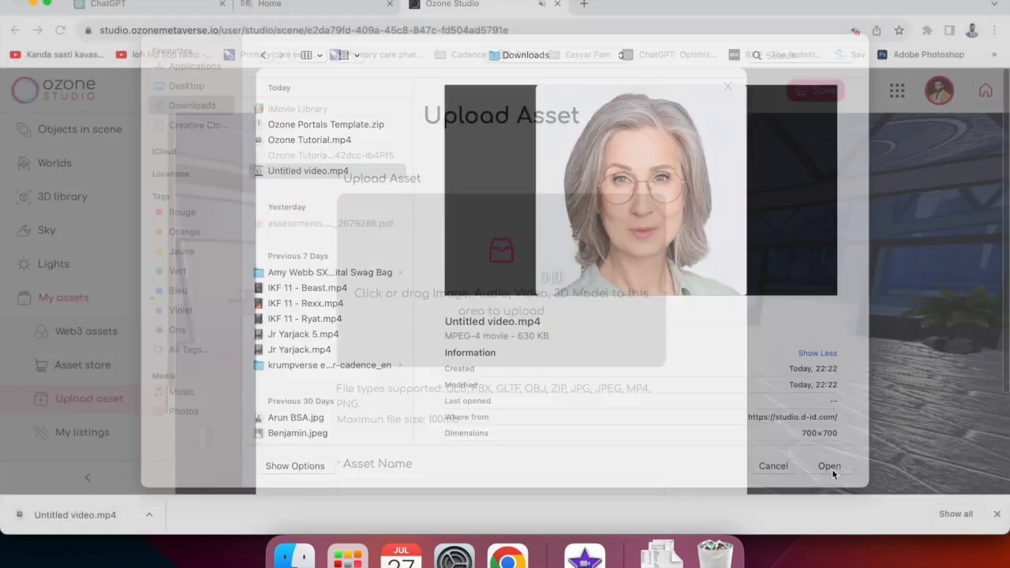
pyautogui.scroll(-3, 477, 365)
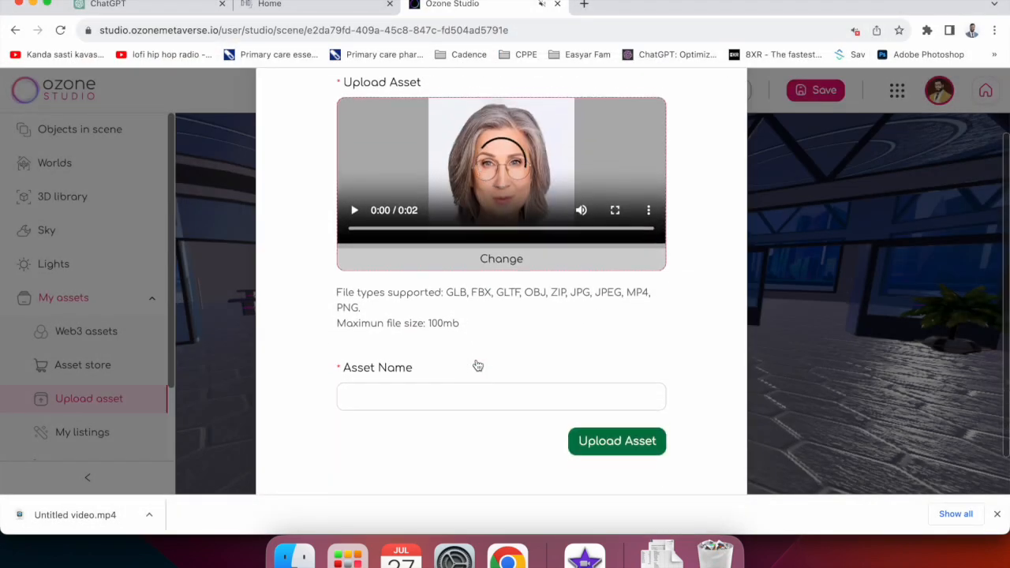
pyautogui.scroll(-1, 477, 365)
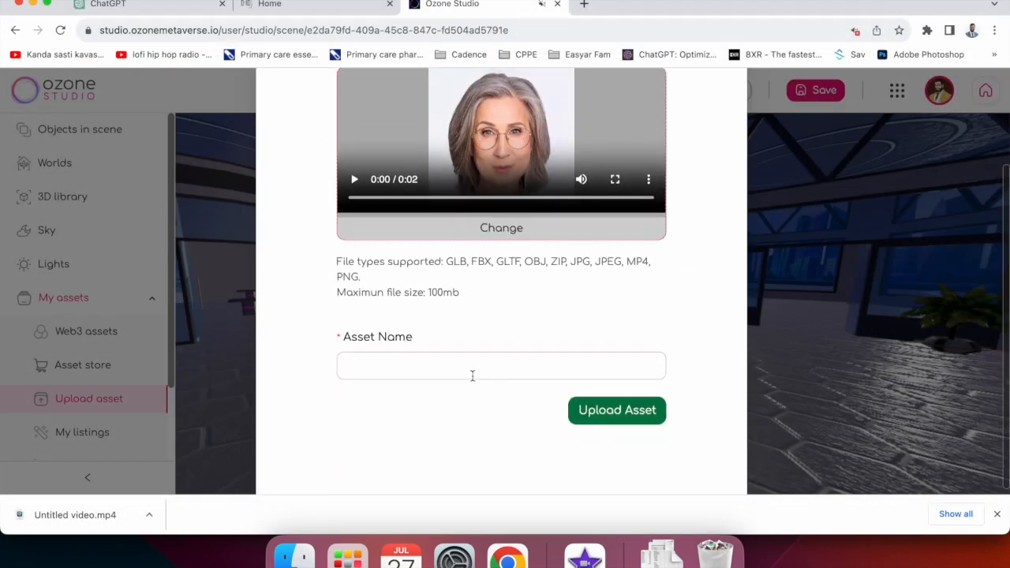
pyautogui.click(474, 371)
pyautogui.write('Welcome')
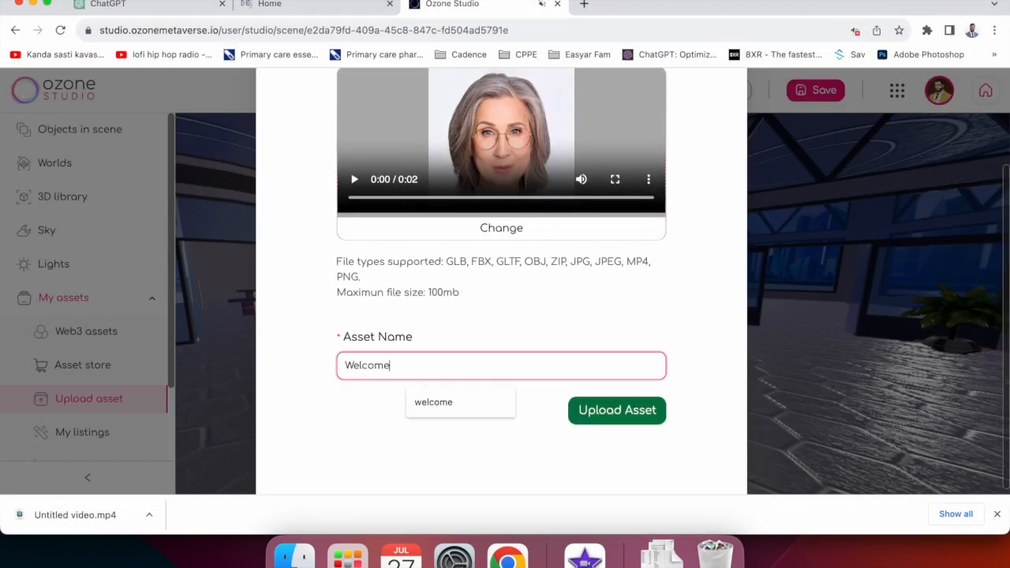
pyautogui.click(627, 418)
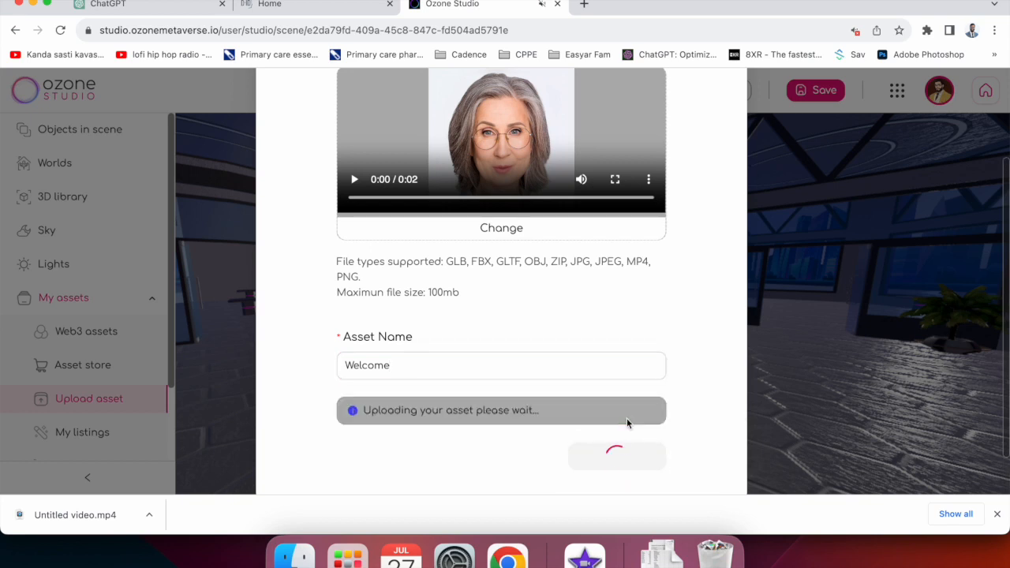
pyautogui.click(303, 8)
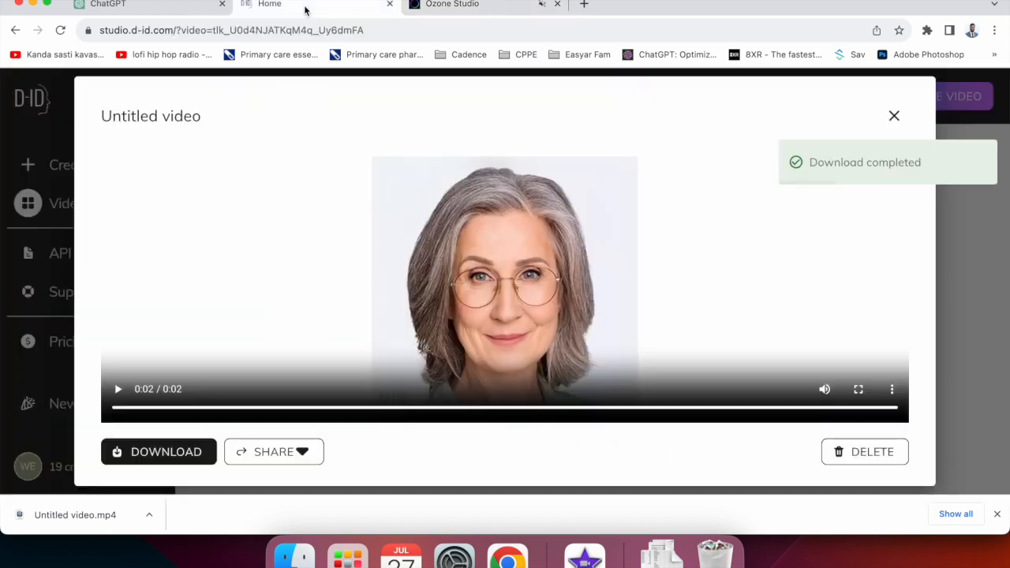
pyautogui.click(339, 30)
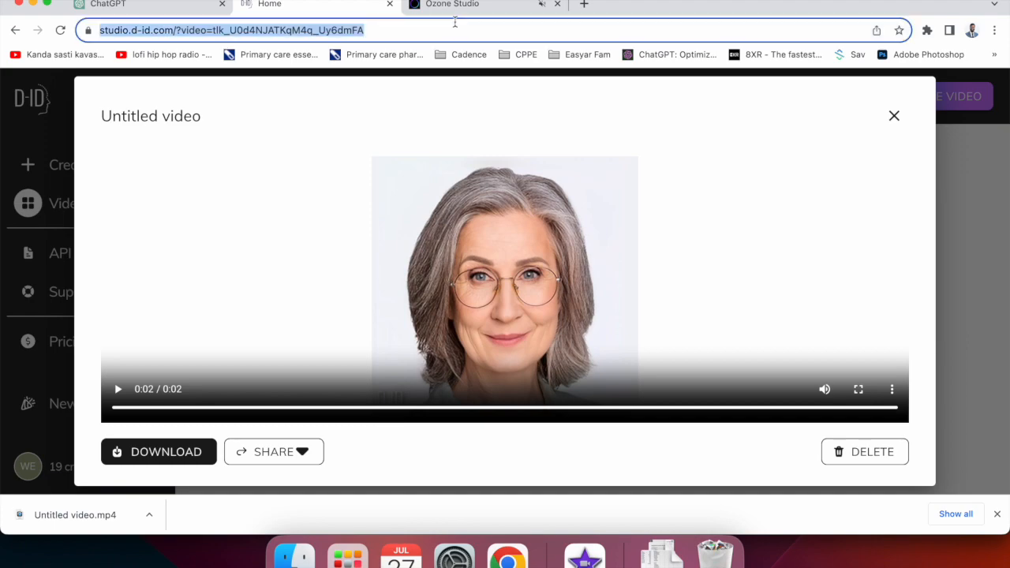
pyautogui.click(467, 8)
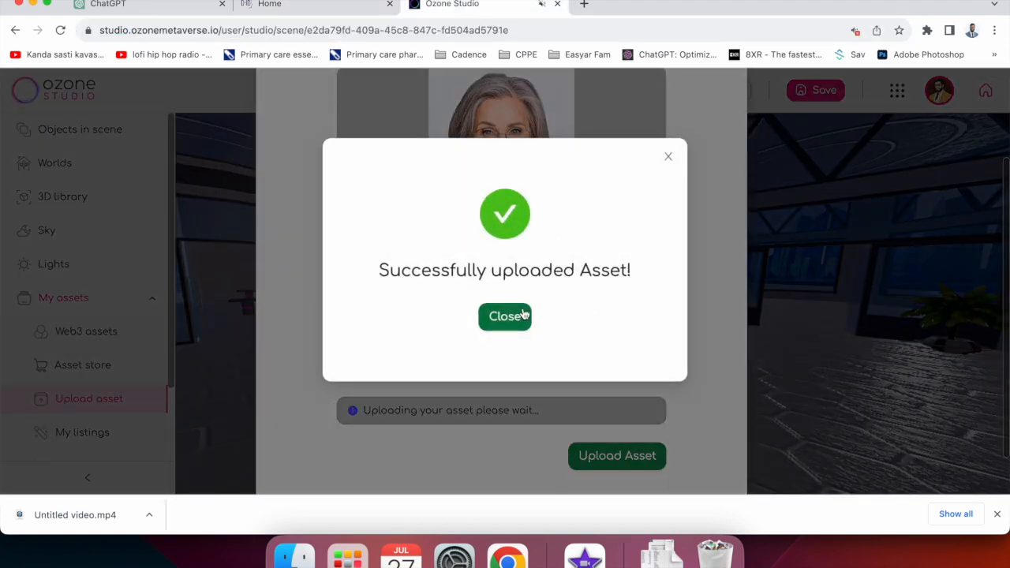
# Step: Dismiss the upload confirmation, turn the view to the uploaded presenter video and save the scene
pyautogui.click(523, 316)
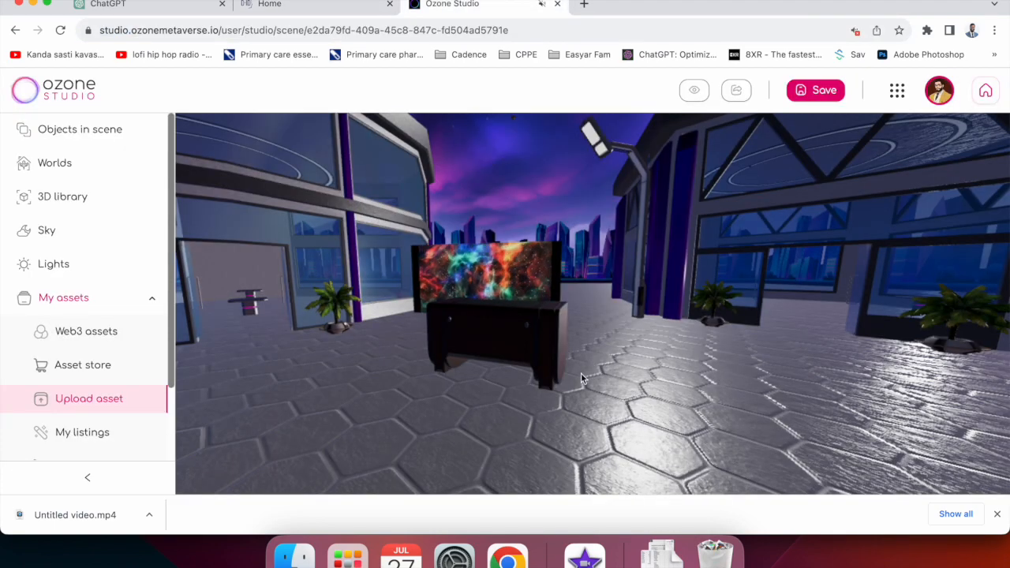
pyautogui.moveTo(543, 374); pyautogui.dragTo(525, 329)
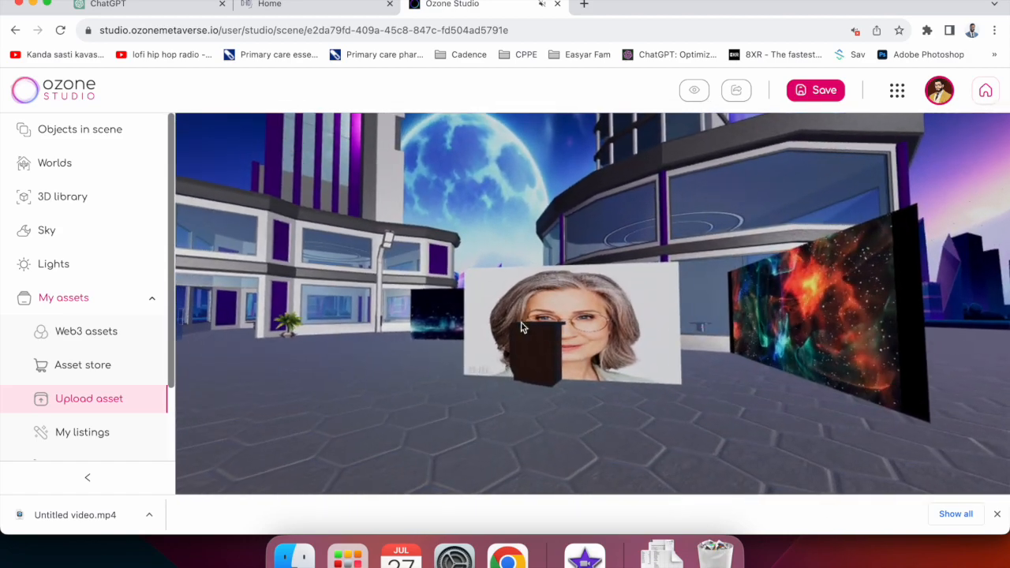
pyautogui.click(819, 91)
# Step: Move the presenter video panel sideways, clear of the wooden podium, into the open area beside the dark screen
pyautogui.click(656, 361)
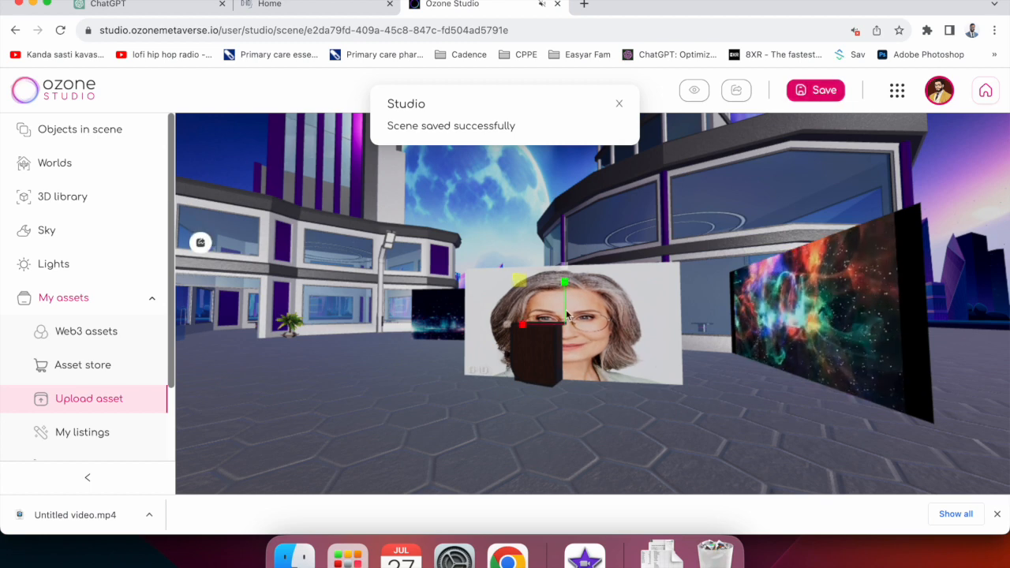
pyautogui.click(201, 133)
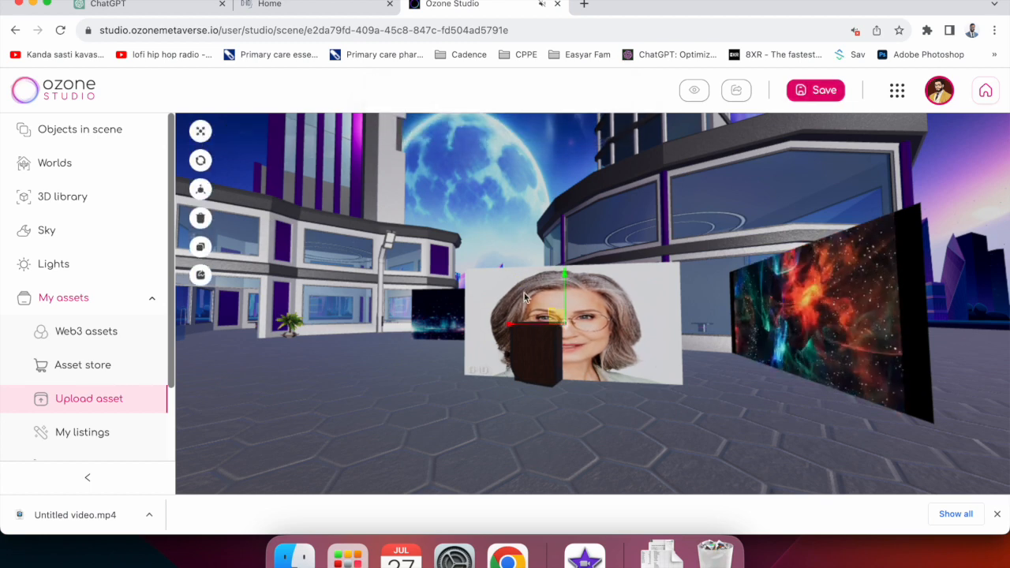
pyautogui.moveTo(557, 319); pyautogui.dragTo(347, 301)
# Step: Scale the presenter video panel narrower and taller to a roughly square shape, and save the scene
pyautogui.click(200, 190)
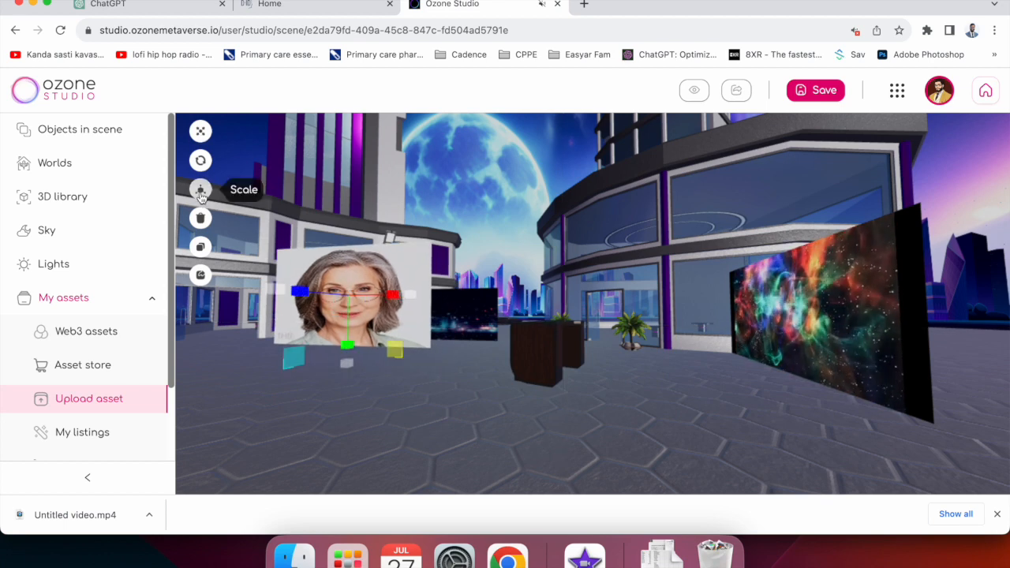
pyautogui.moveTo(392, 297); pyautogui.dragTo(385, 270)
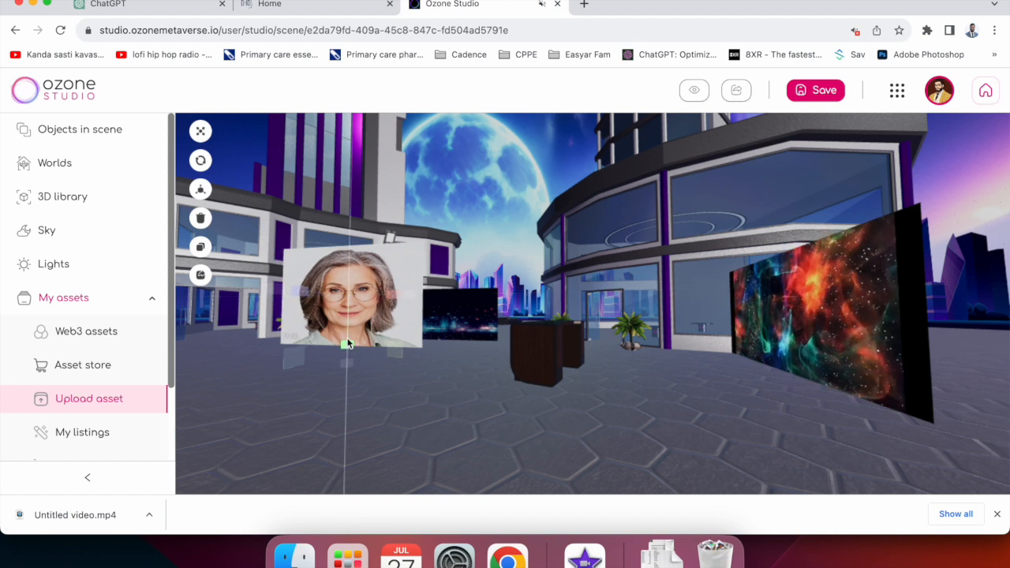
pyautogui.moveTo(346, 352); pyautogui.dragTo(346, 359)
pyautogui.click(839, 93)
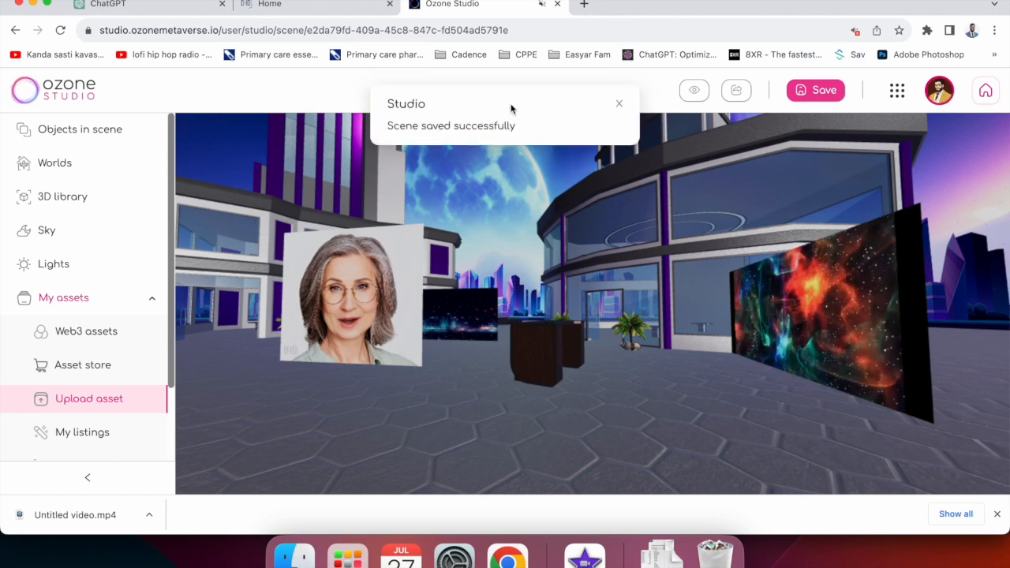
# Step: Preview the saved scene in a new browser tab, close the editor tab and unmute the site
pyautogui.click(691, 93)
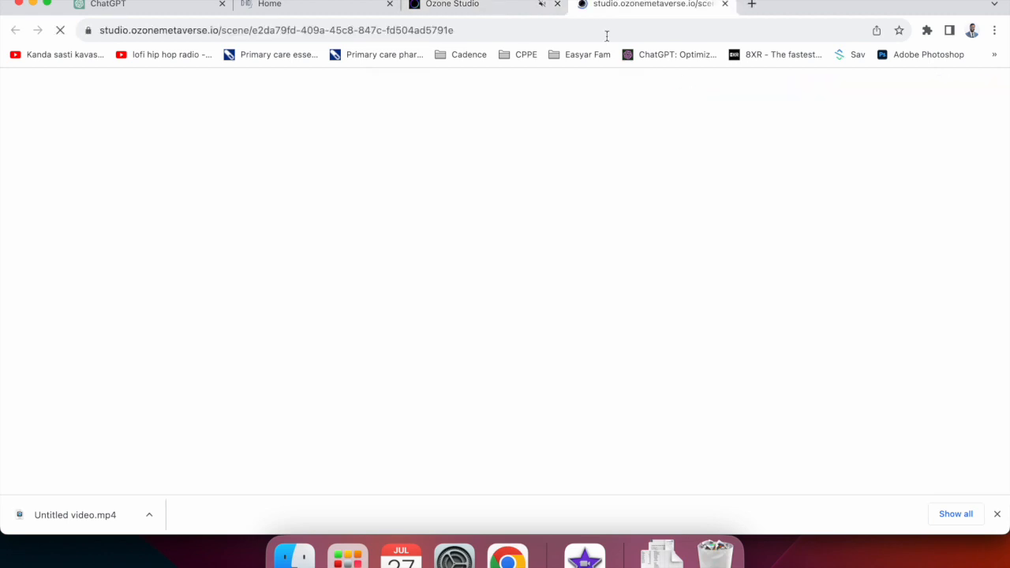
pyautogui.click(548, 5)
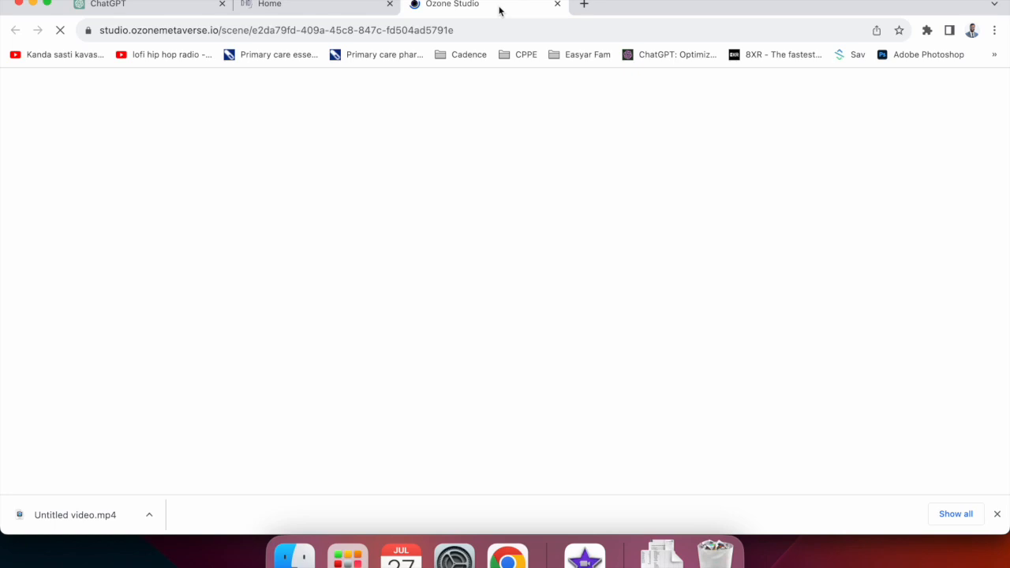
pyautogui.rightClick(498, 11)
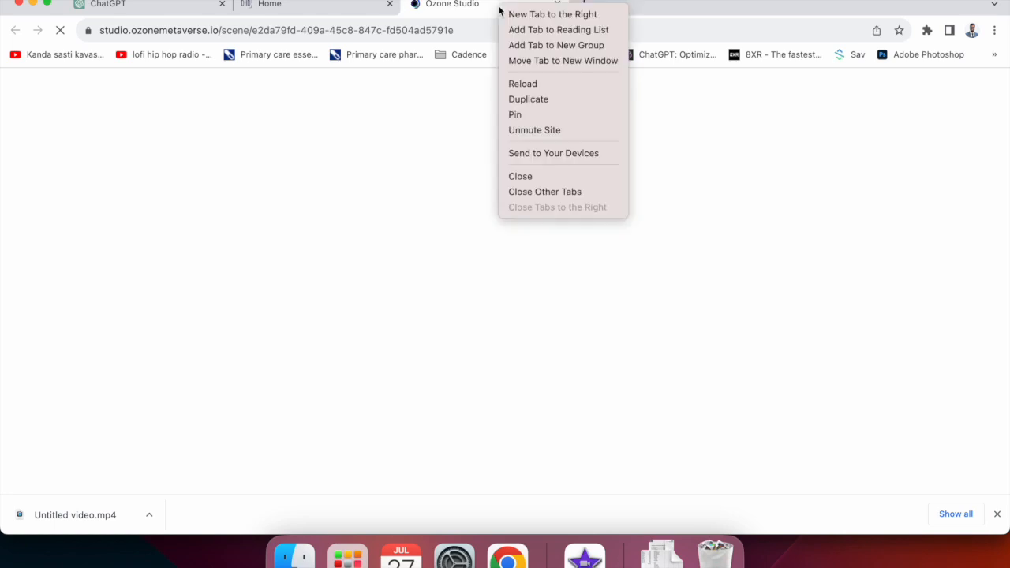
pyautogui.click(543, 137)
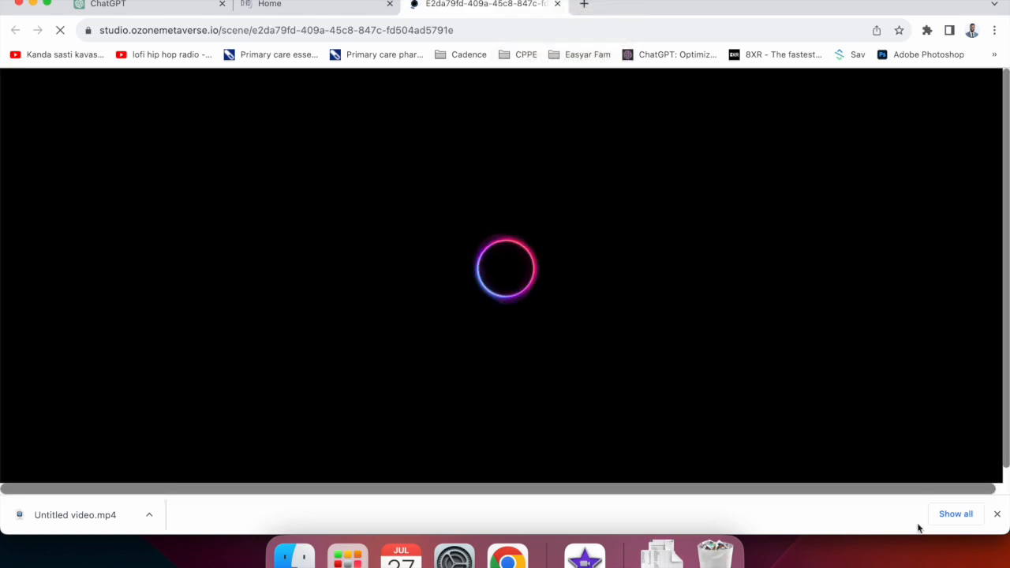
# Step: Hide the browser's downloads bar and walk the avatar across in front of the presenter video
pyautogui.click(998, 513)
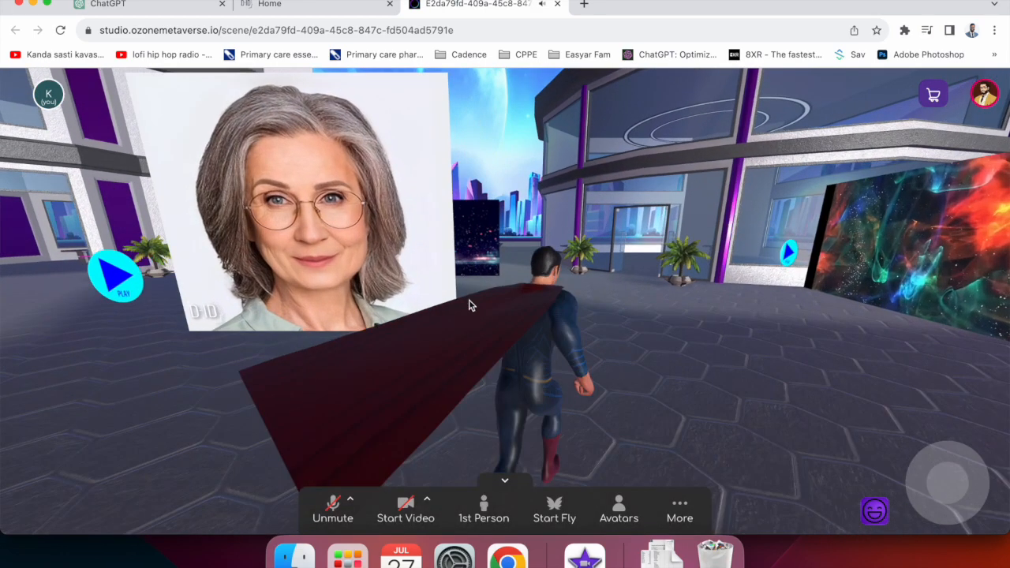
pyautogui.press('a')
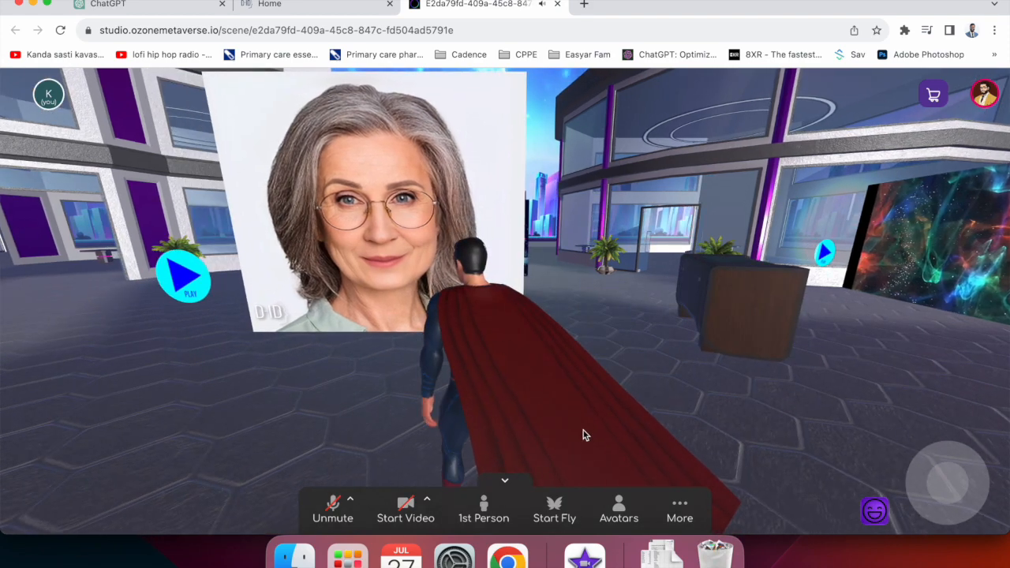
# Step: Lower the Effect volume to a low level in the scene's ambient sound controls and close the settings
pyautogui.click(680, 511)
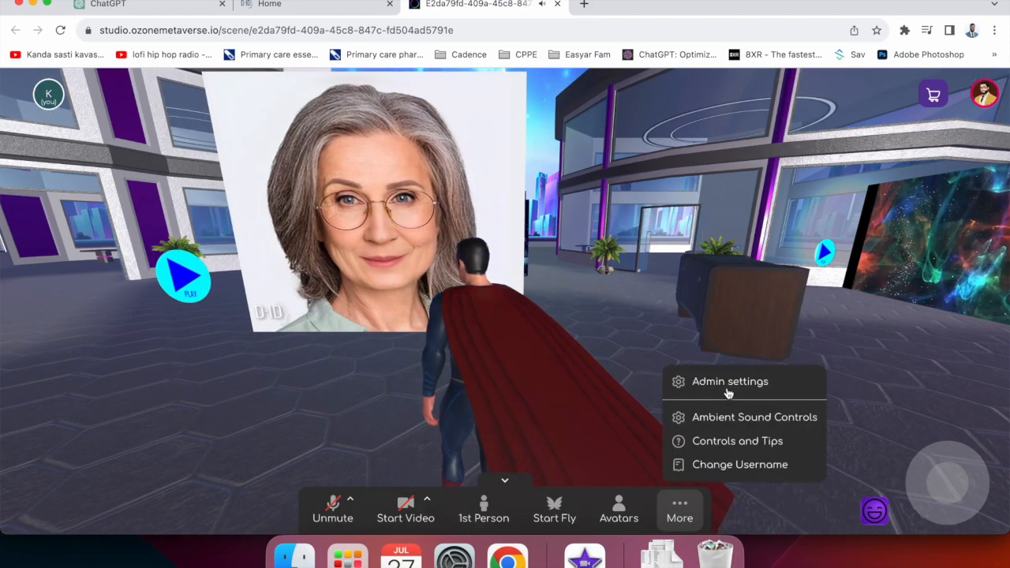
pyautogui.click(724, 420)
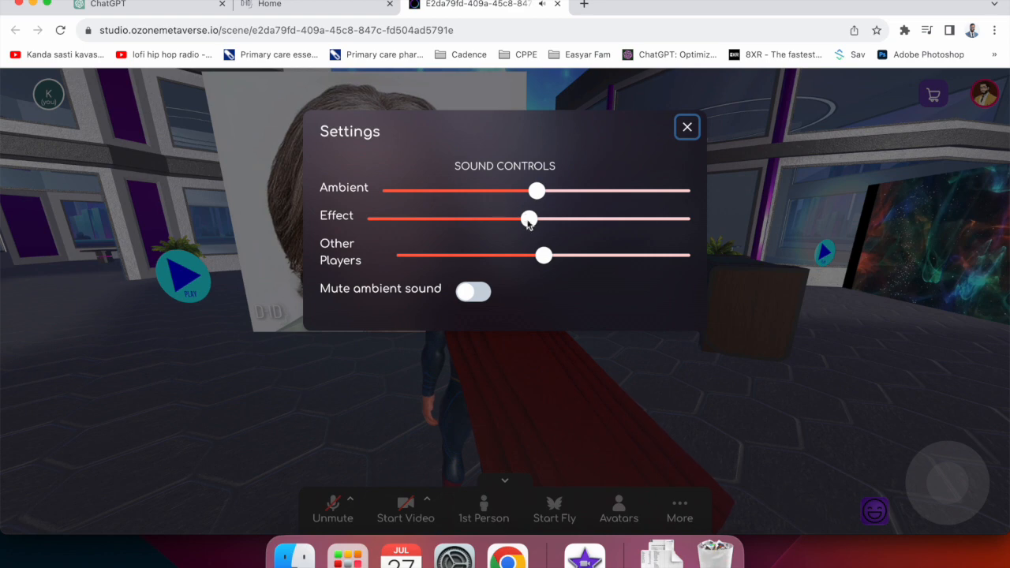
pyautogui.click(412, 220)
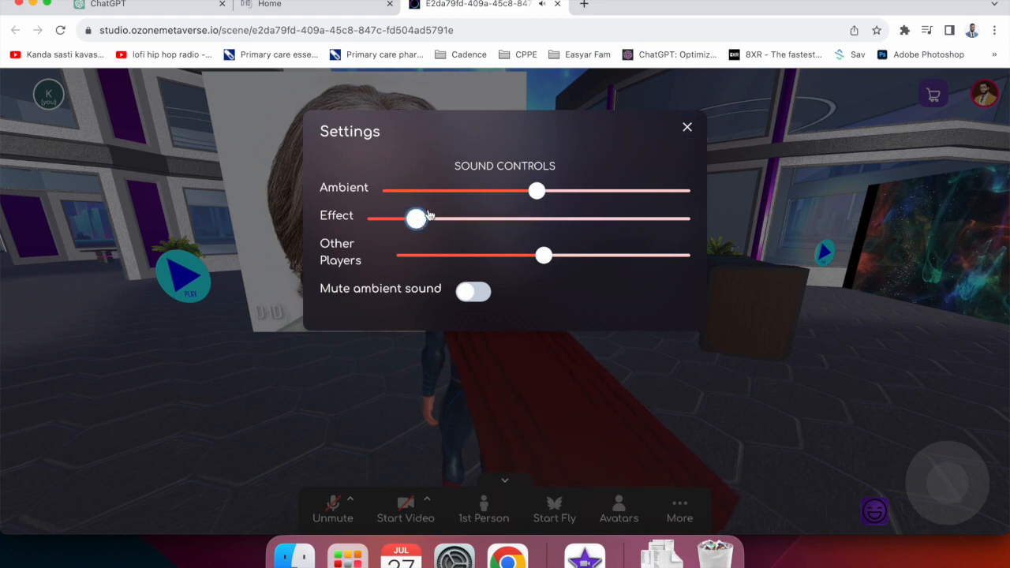
pyautogui.click(661, 129)
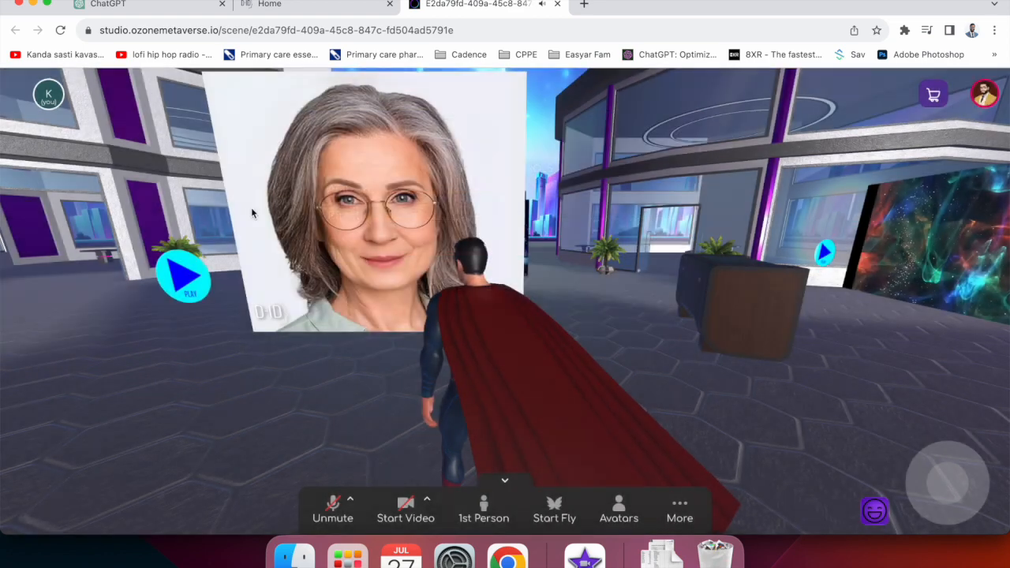
# Step: Play and pause the presenter video in the scene, moving the avatar nearer its play control, and mute the site
pyautogui.click(188, 278)
pyautogui.click(188, 278)
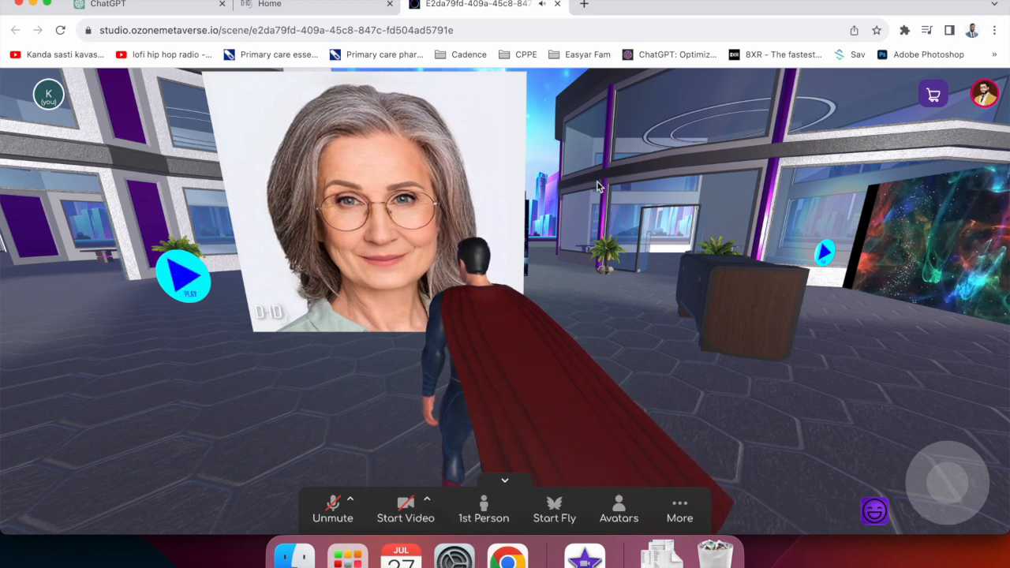
pyautogui.press('a')
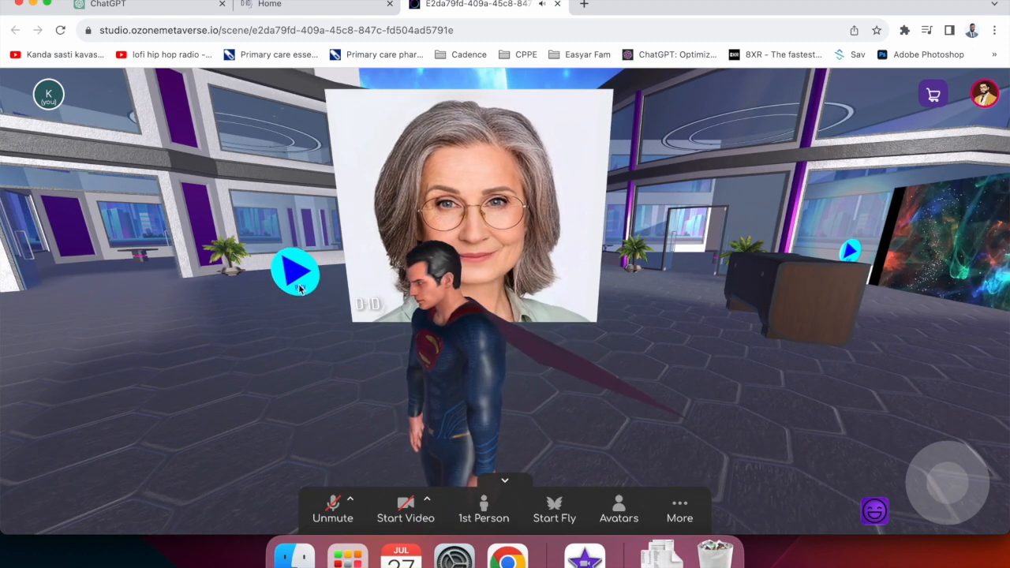
pyautogui.click(295, 270)
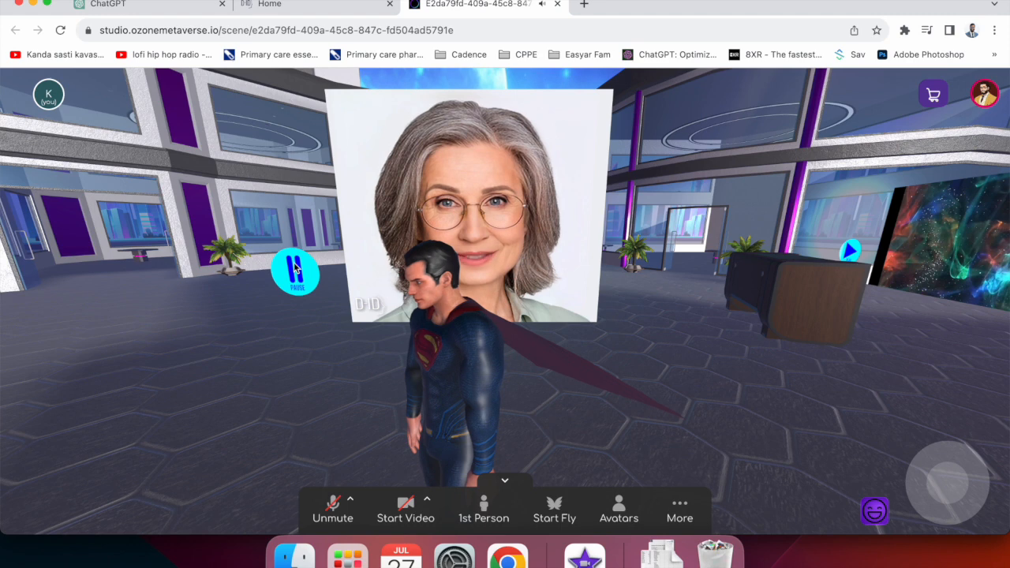
pyautogui.click(295, 269)
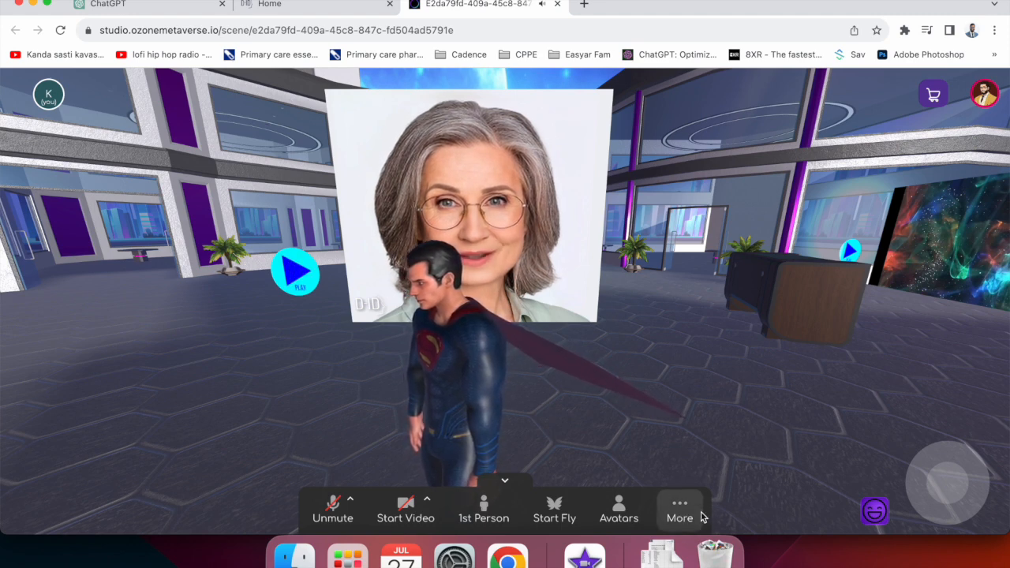
pyautogui.rightClick(478, 9)
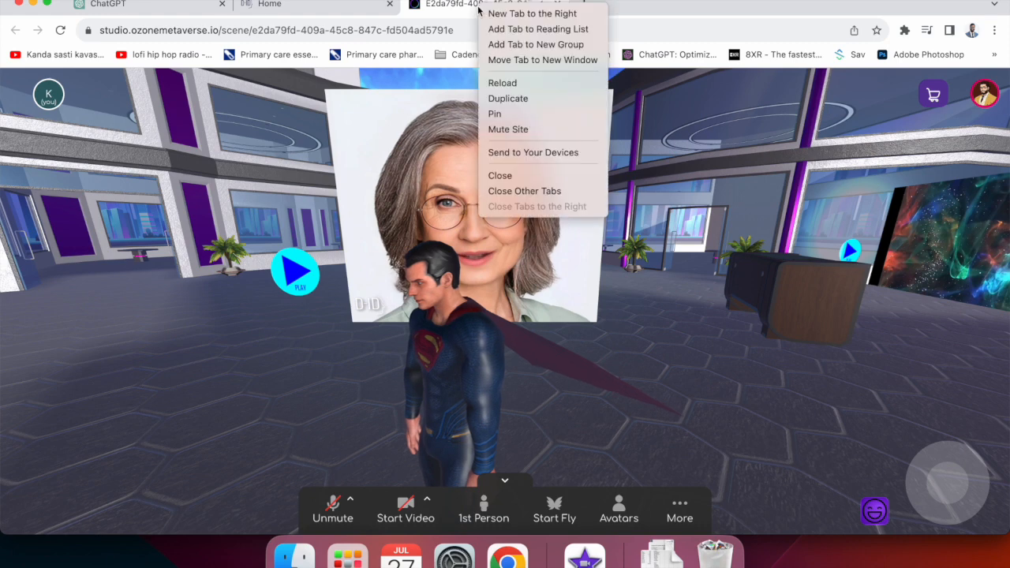
pyautogui.click(513, 129)
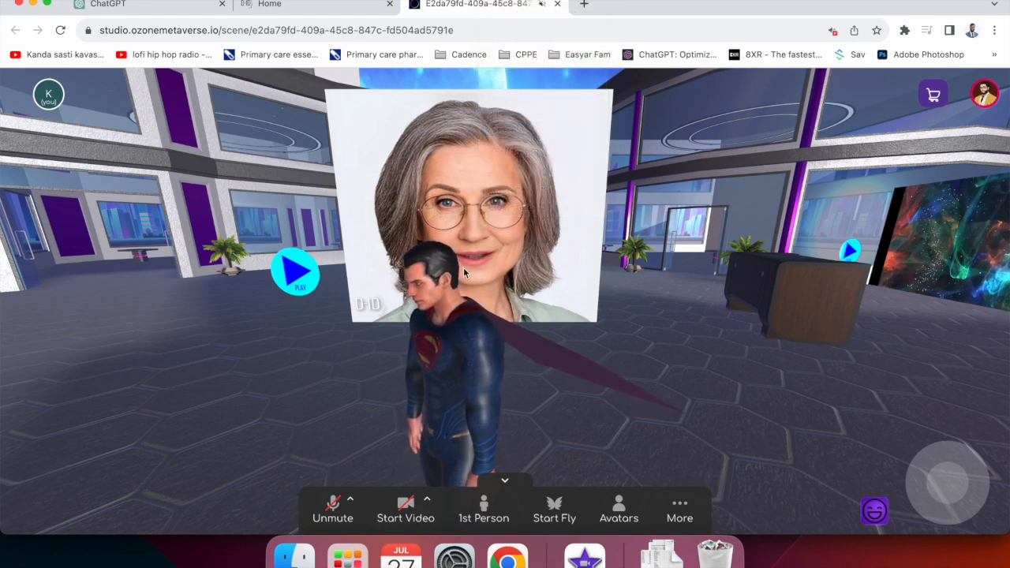
# Step: Switch to D-ID, close the finished video and start a new one with the male presenter in the black jacket
pyautogui.click(269, 5)
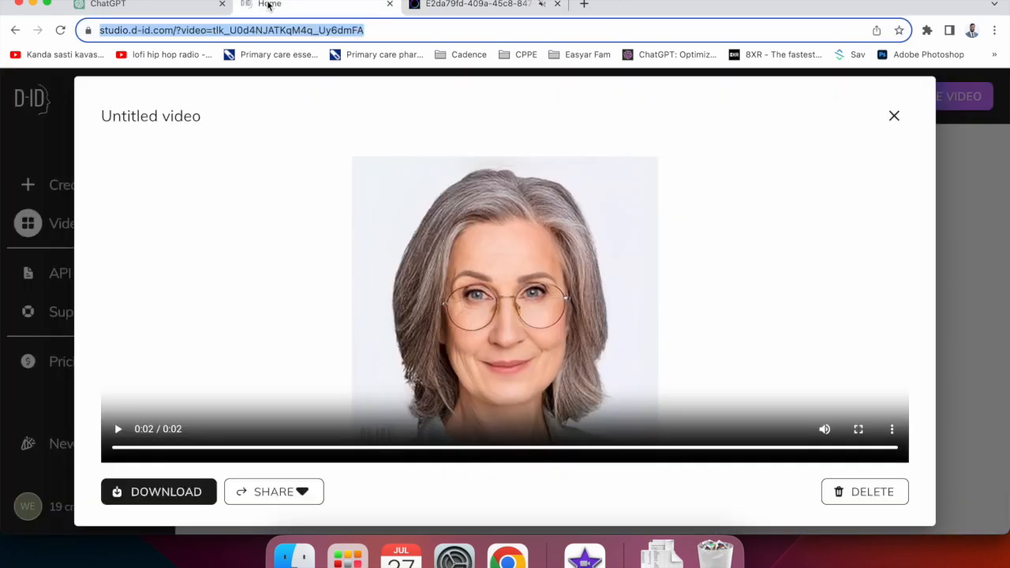
pyautogui.click(896, 117)
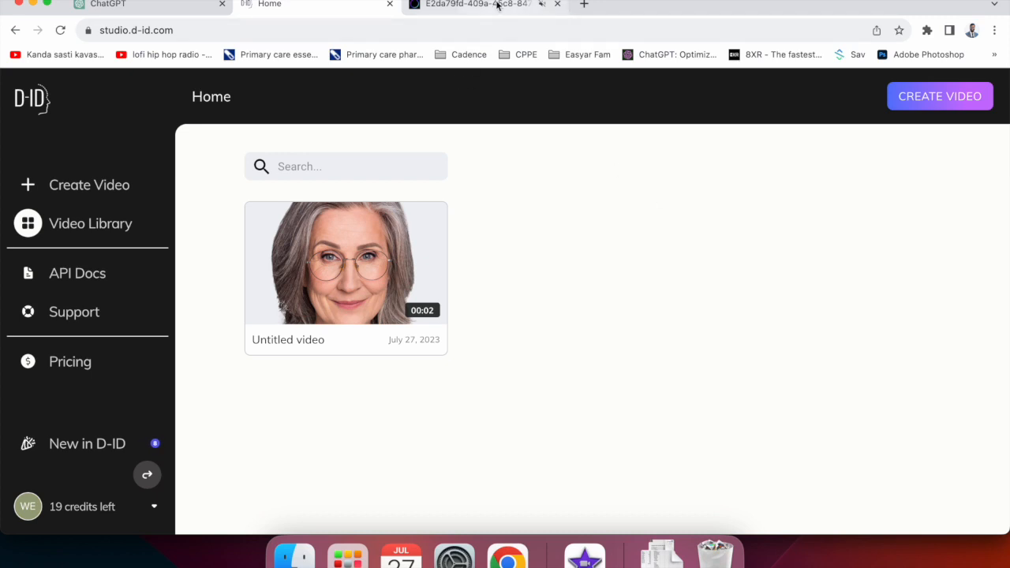
pyautogui.click(940, 99)
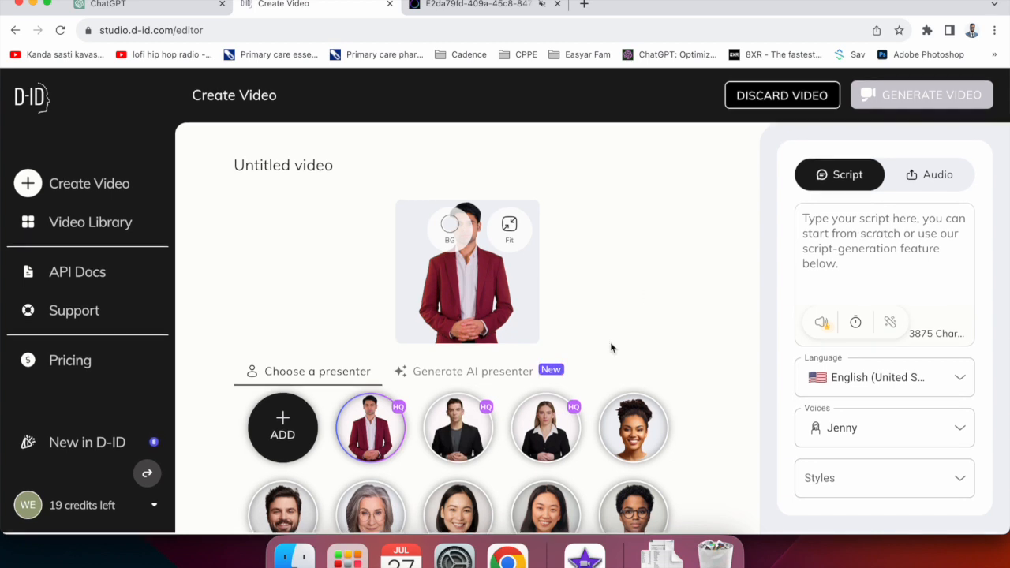
pyautogui.click(436, 442)
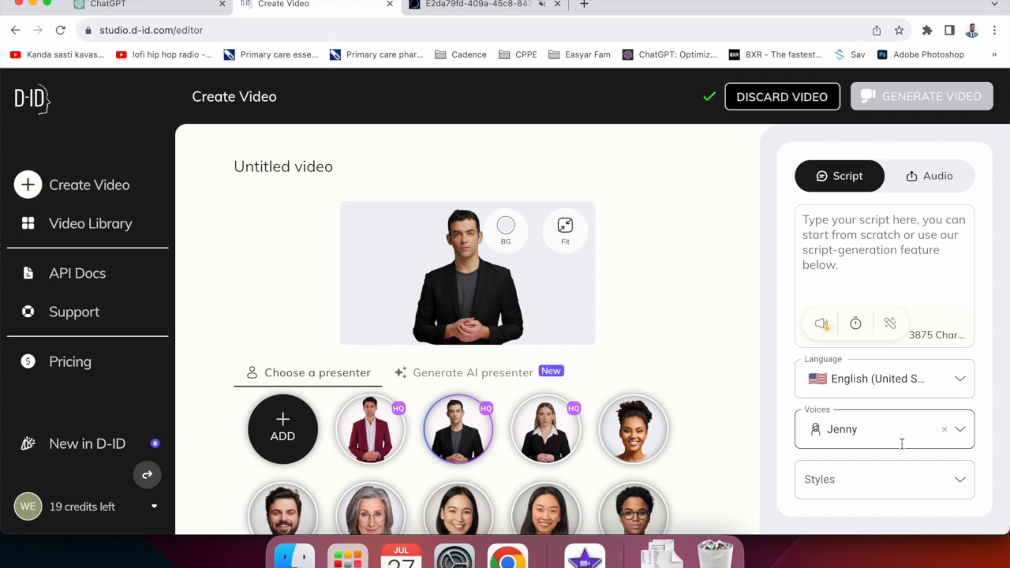
# Step: Set the presenter's voice to the male English voice Jacob
pyautogui.click(967, 429)
pyautogui.click(960, 432)
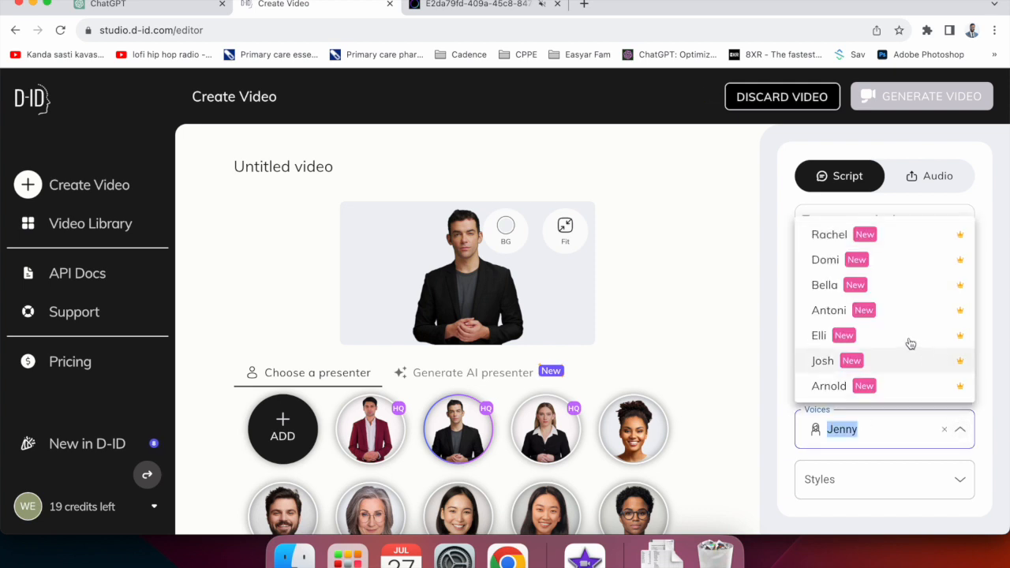
pyautogui.scroll(-10, 899, 344)
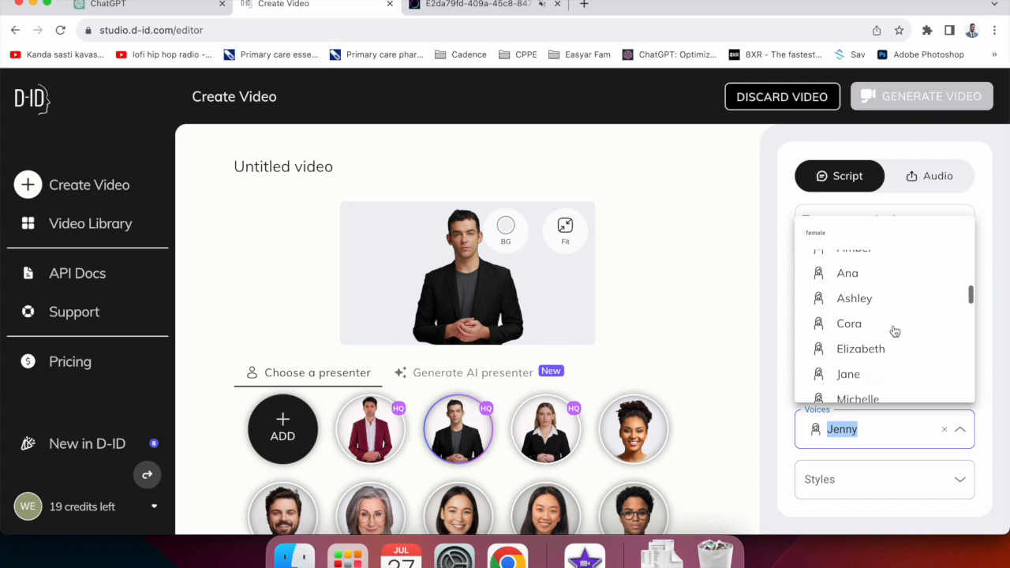
pyautogui.scroll(6, 894, 330)
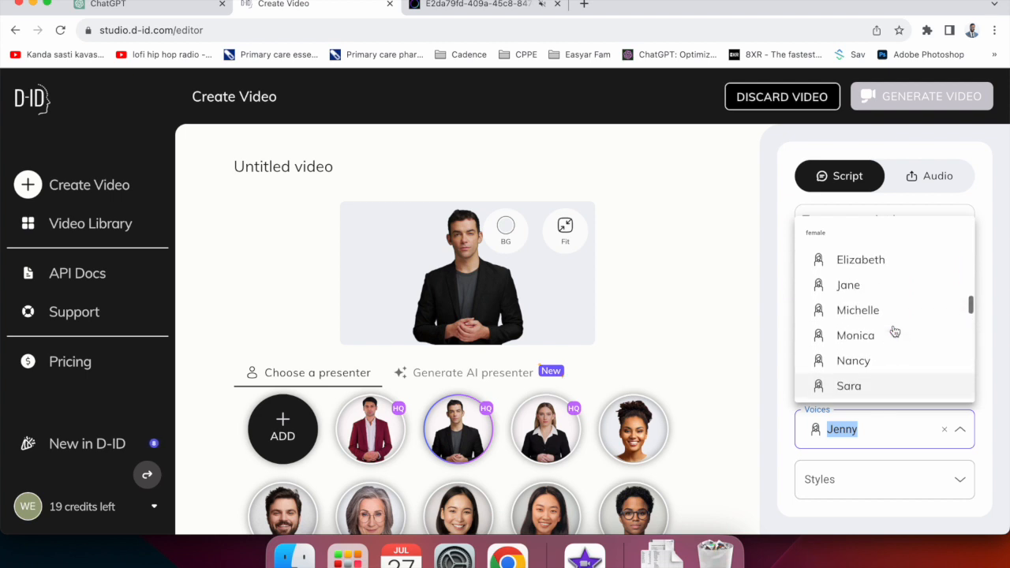
pyautogui.scroll(-10, 894, 330)
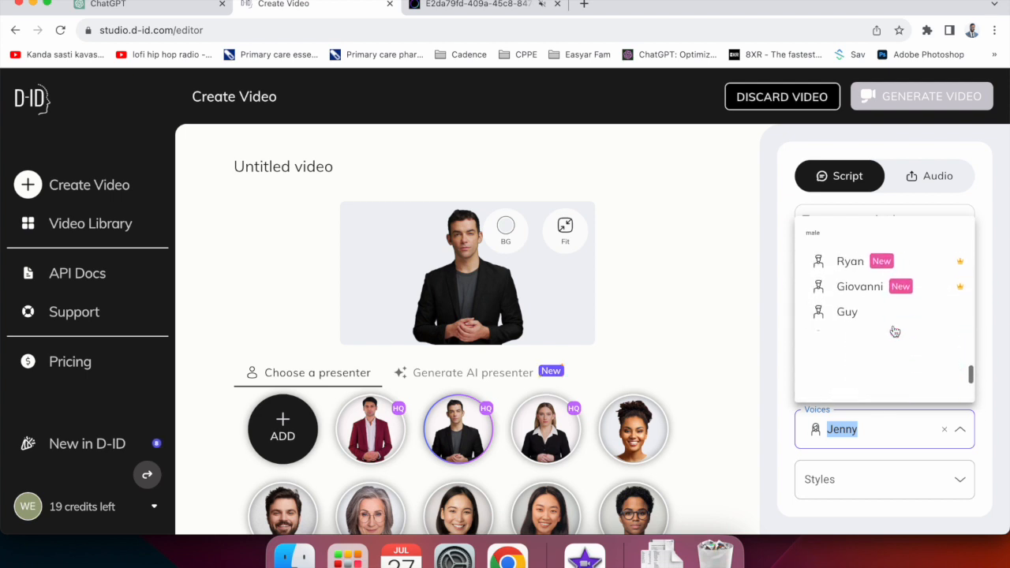
pyautogui.click(862, 285)
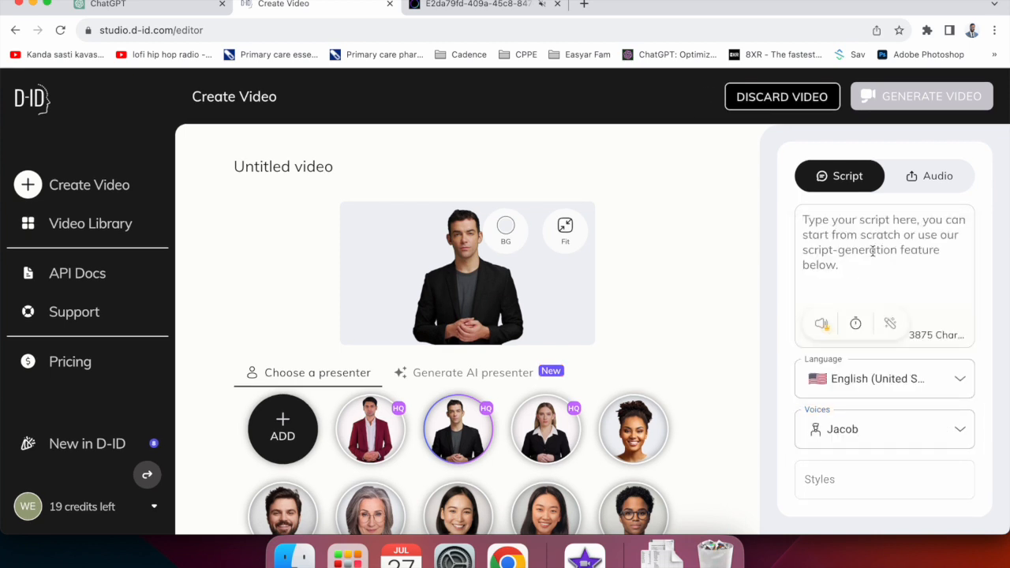
# Step: Enter the script "This is a proof of concept for the pharmacy hackathon"
pyautogui.click(872, 251)
pyautogui.write('This is a proof of concept for the hackathon organis')
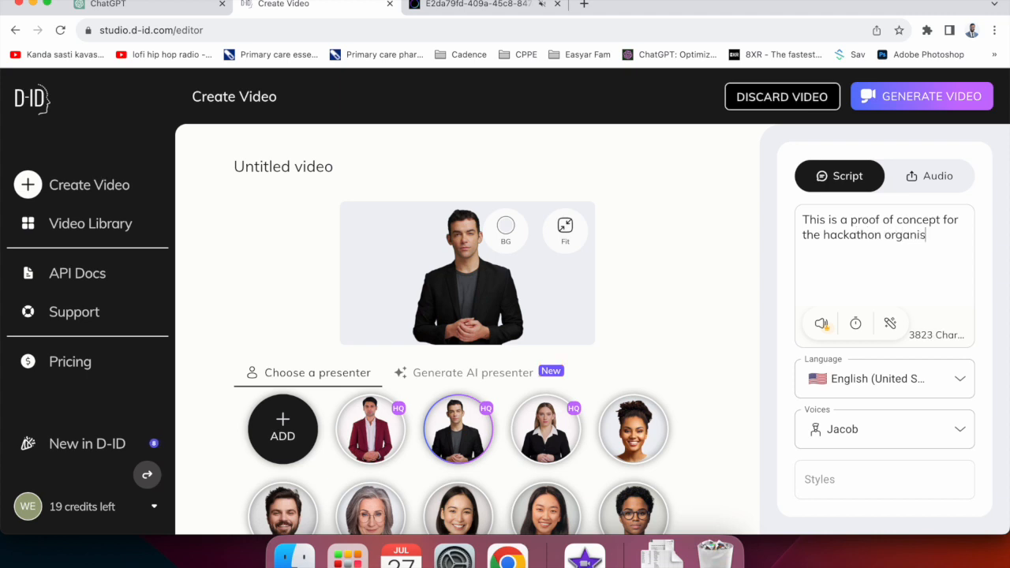
pyautogui.write('ed by th')
pyautogui.press('BackSpace')
pyautogui.press('BackSpace')
pyautogui.press('BackSpace')
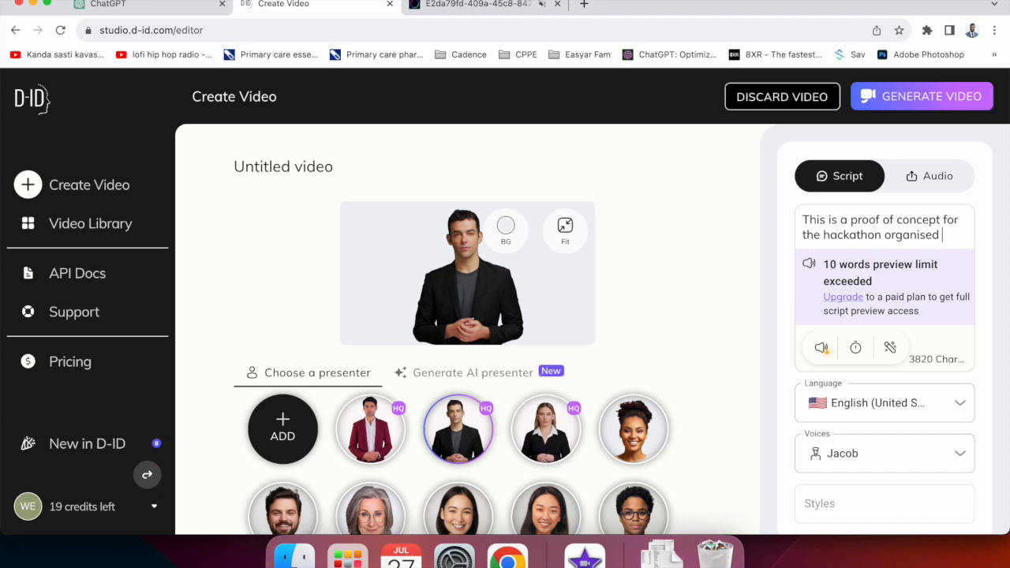
pyautogui.press('BackSpace')
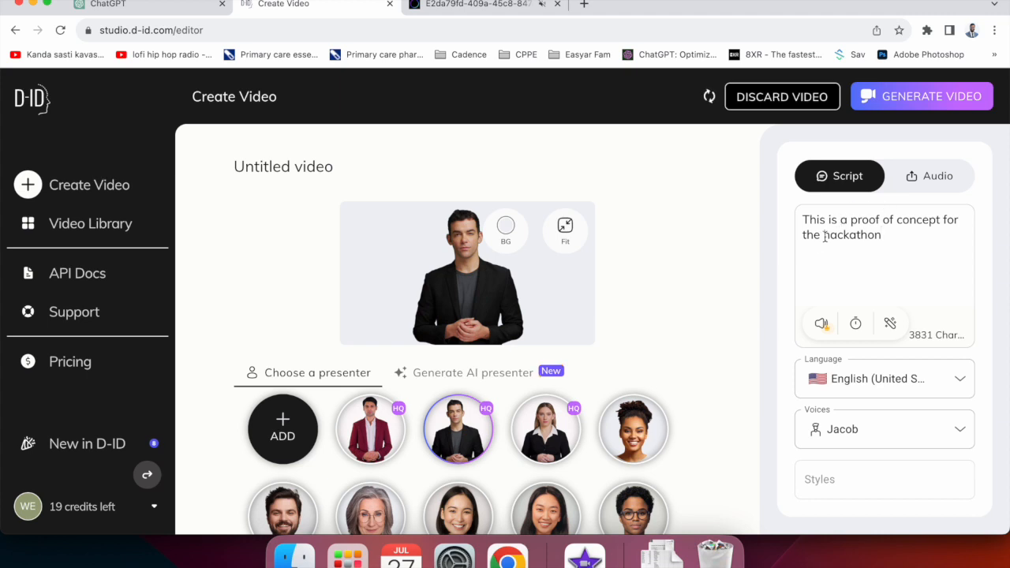
pyautogui.click(824, 236)
pyautogui.write('pharmacy')
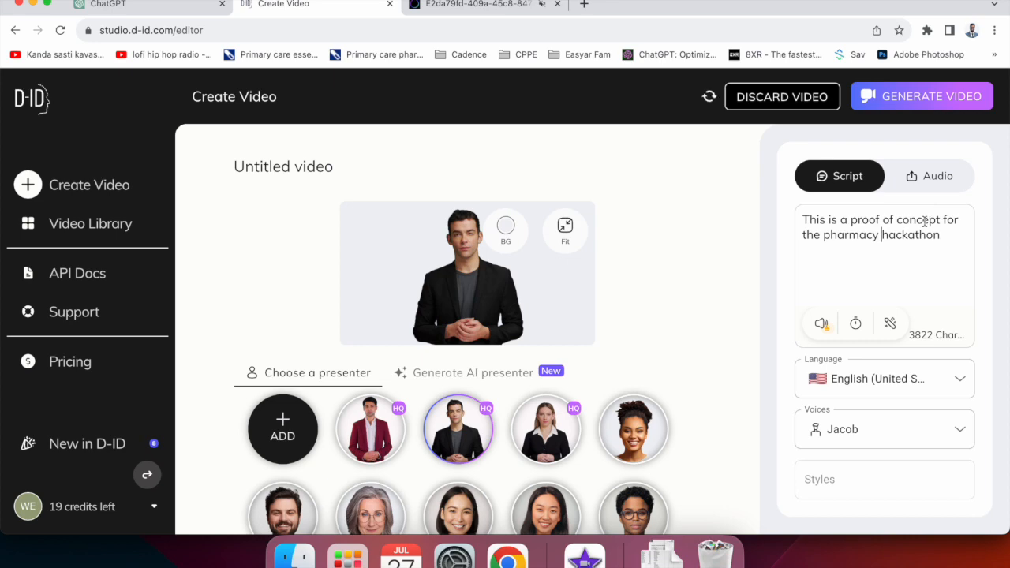
# Step: Generate the presenter video and play the finished result from the video library
pyautogui.click(911, 97)
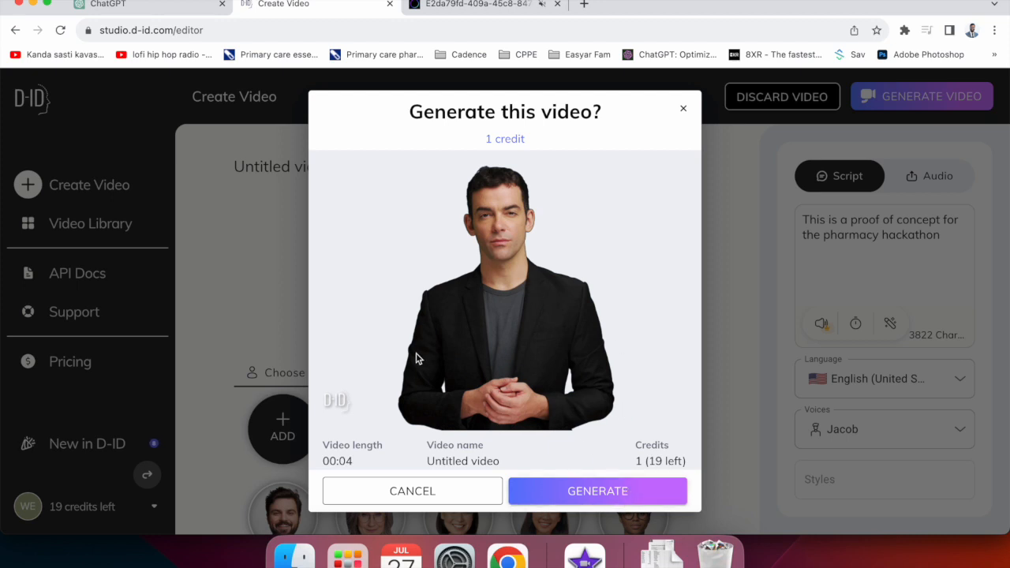
pyautogui.click(590, 501)
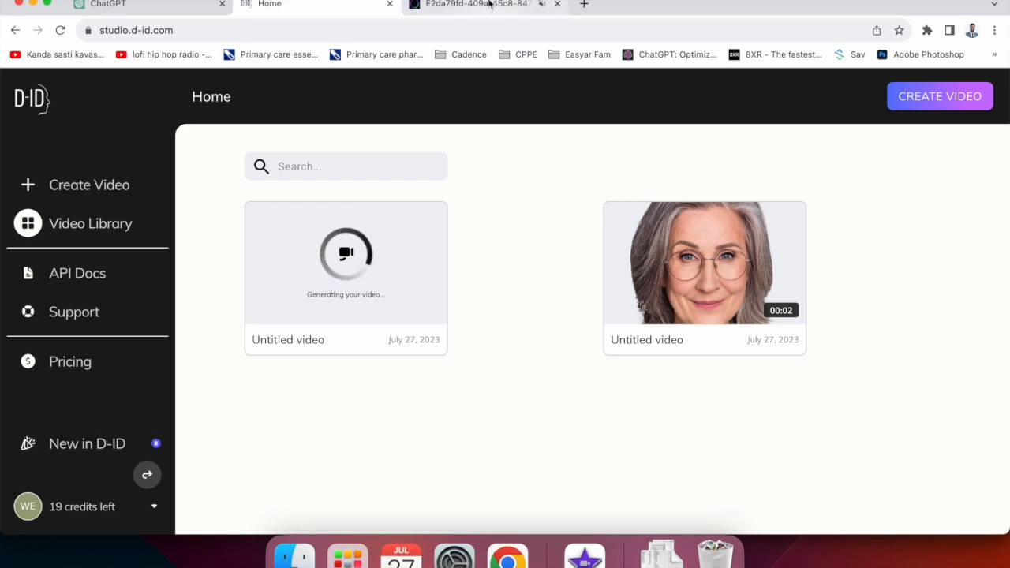
pyautogui.click(489, 4)
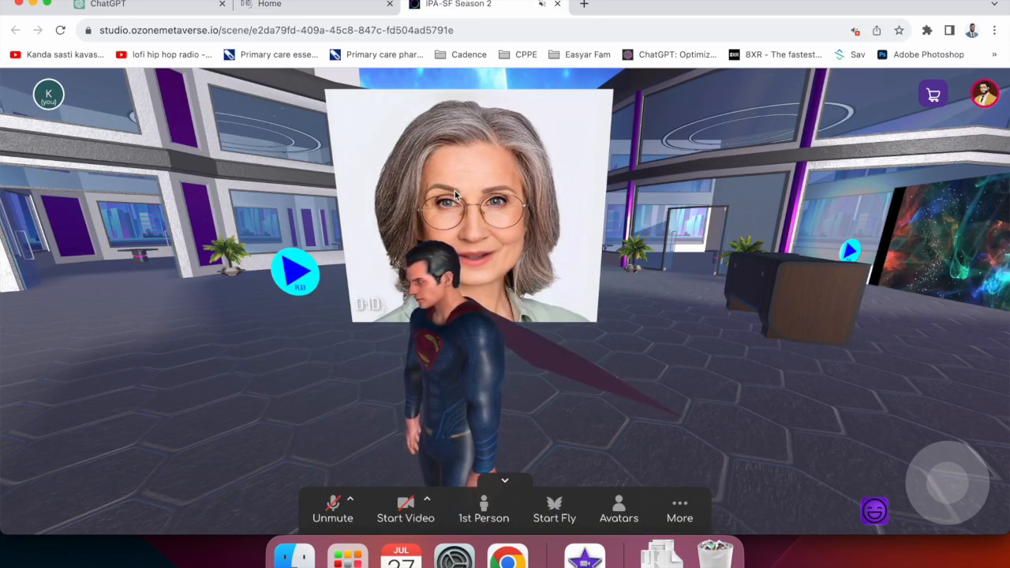
pyautogui.click(306, 6)
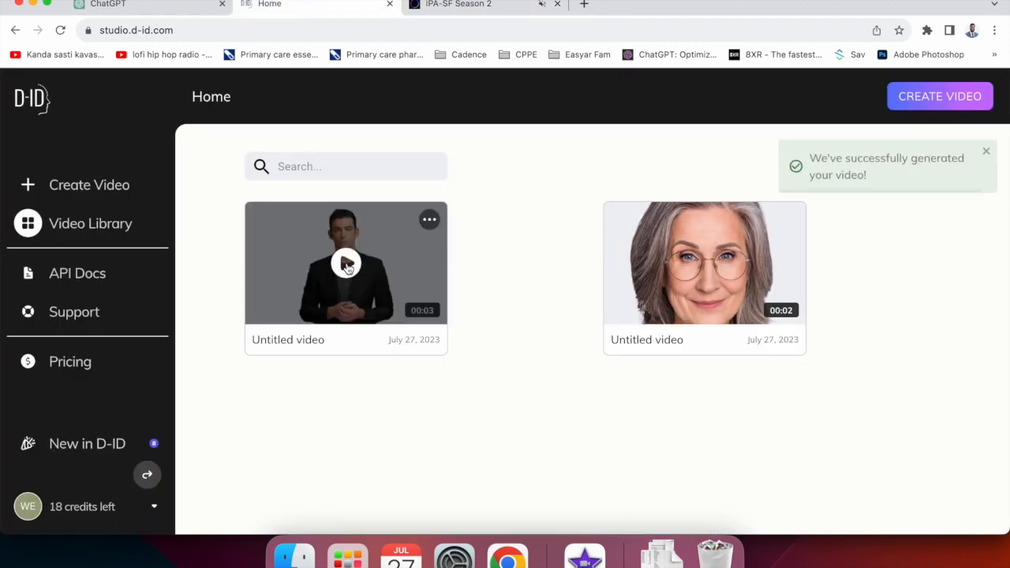
pyautogui.click(346, 268)
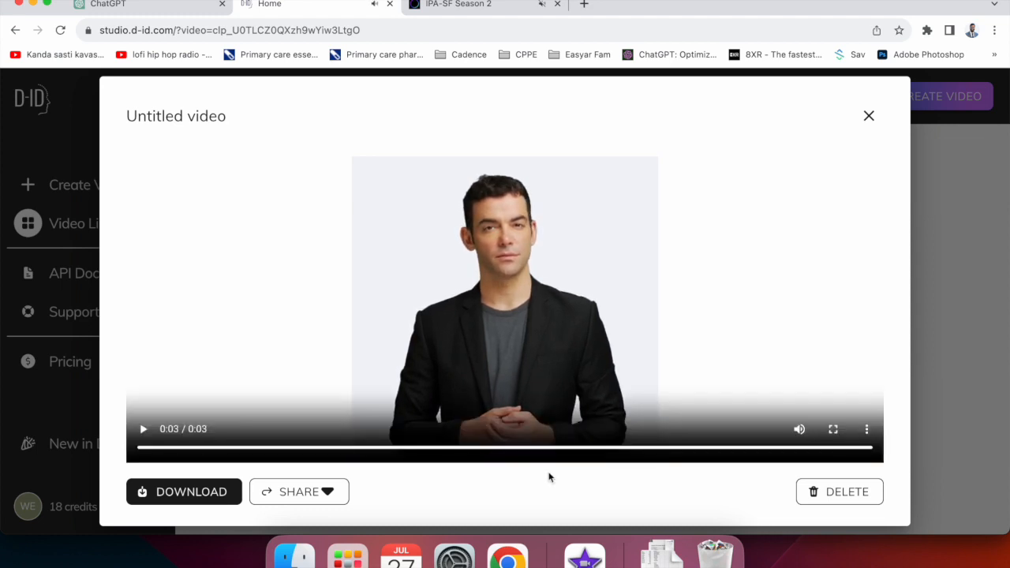
# Step: Download the generated video and rename the file in the Downloads folder as Welcome 2
pyautogui.click(207, 493)
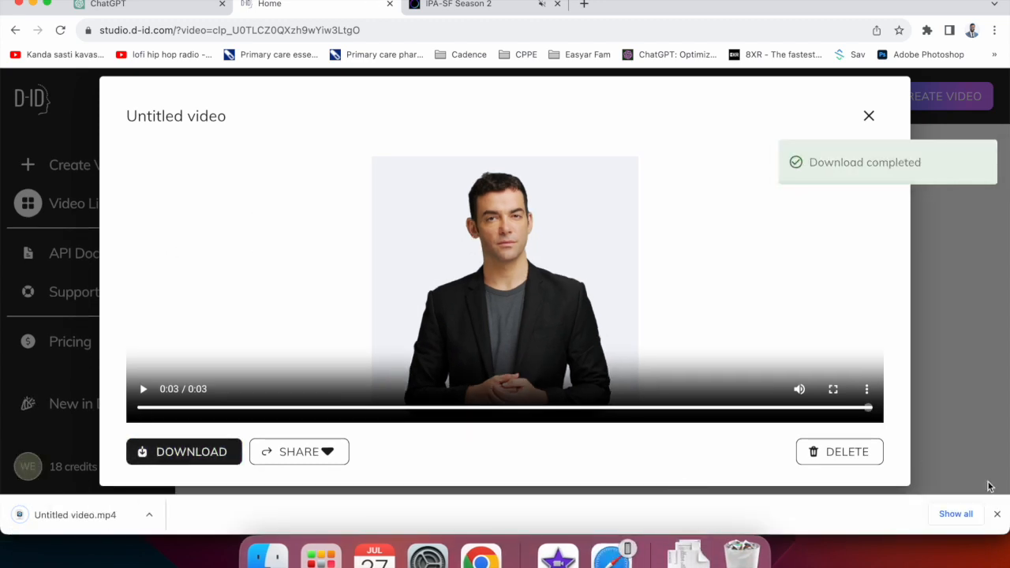
pyautogui.click(956, 513)
pyautogui.click(379, 228)
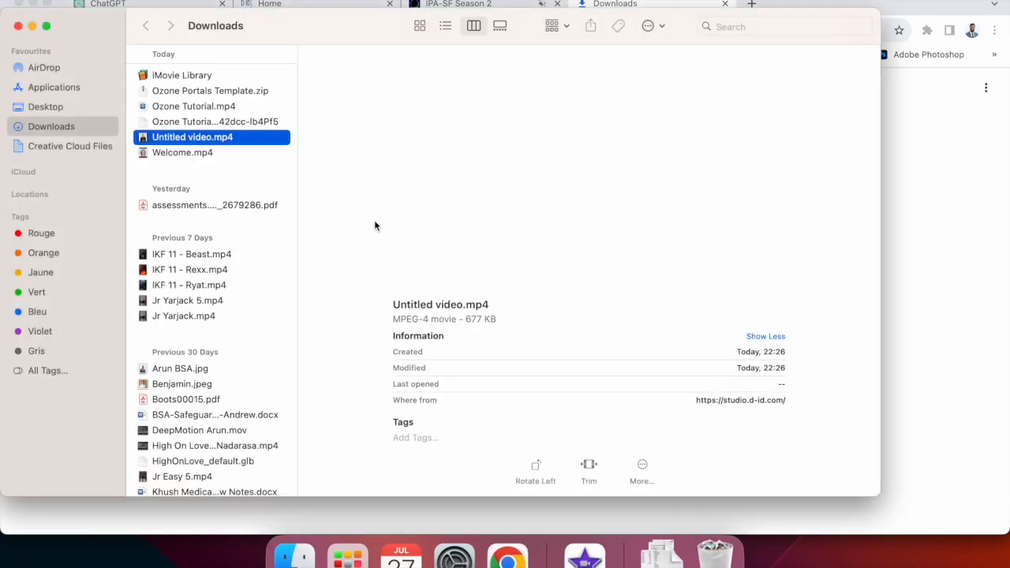
pyautogui.rightClick(201, 146)
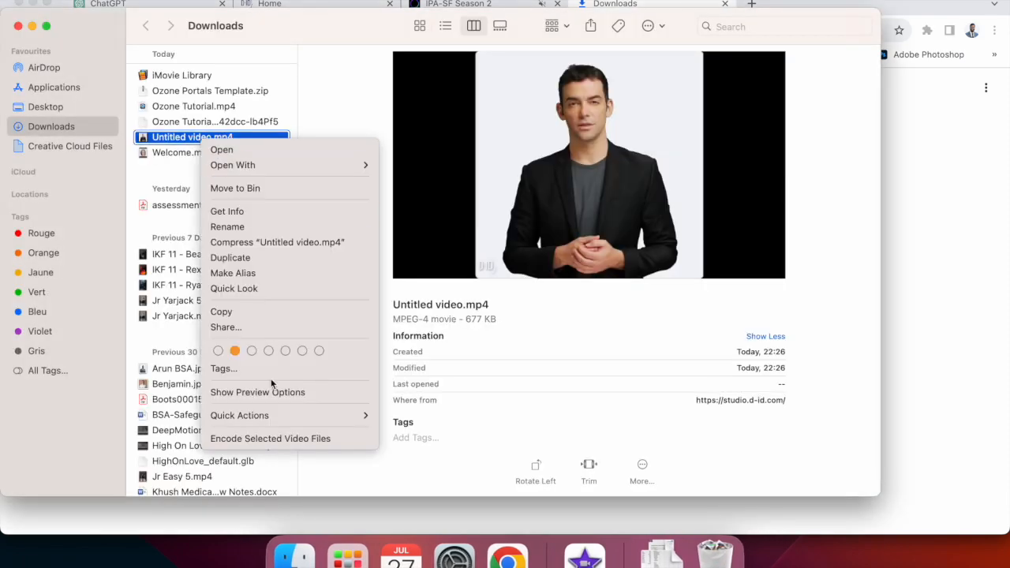
pyautogui.click(245, 227)
pyautogui.write('Welcome 2')
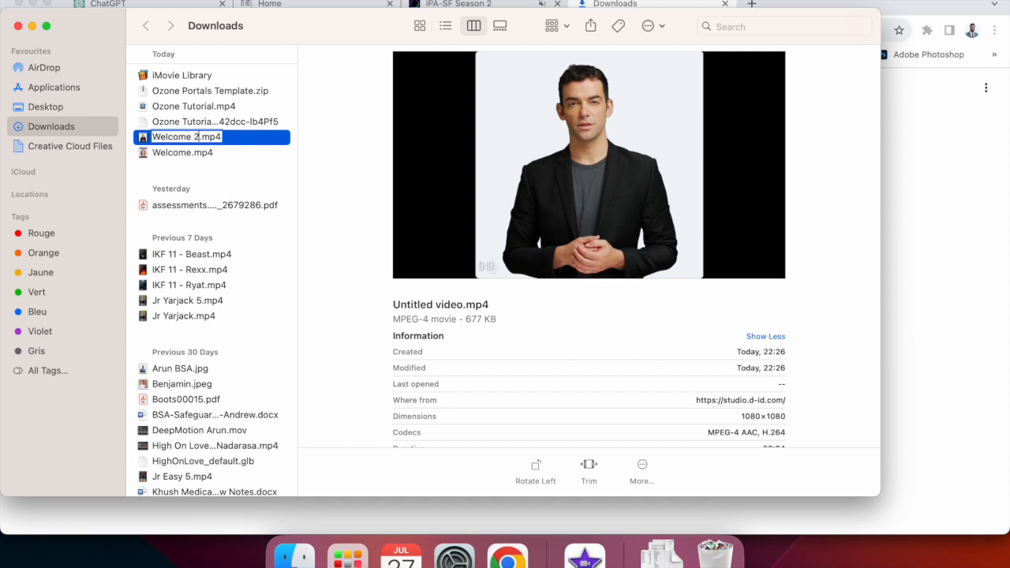
pyautogui.press('Return')
# Step: Close the metaverse scene tab and return from the open video to D-ID's video library
pyautogui.click(460, 4)
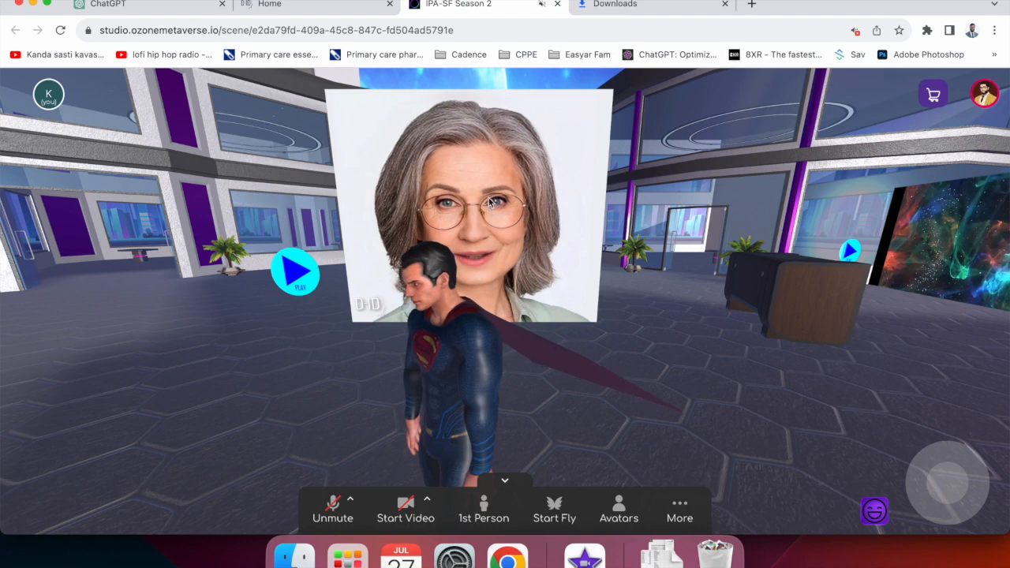
pyautogui.click(557, 4)
pyautogui.click(152, 5)
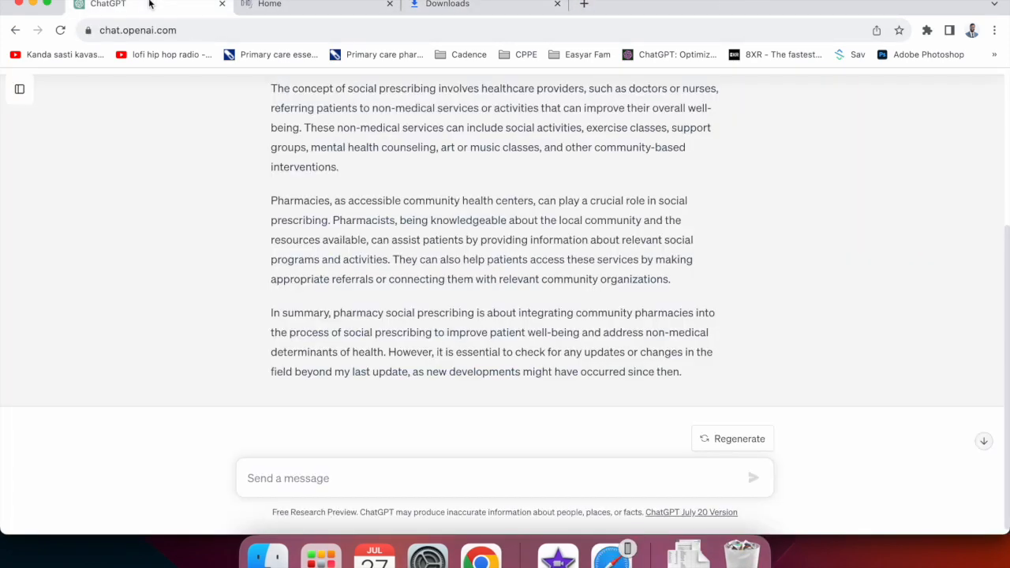
pyautogui.click(293, 6)
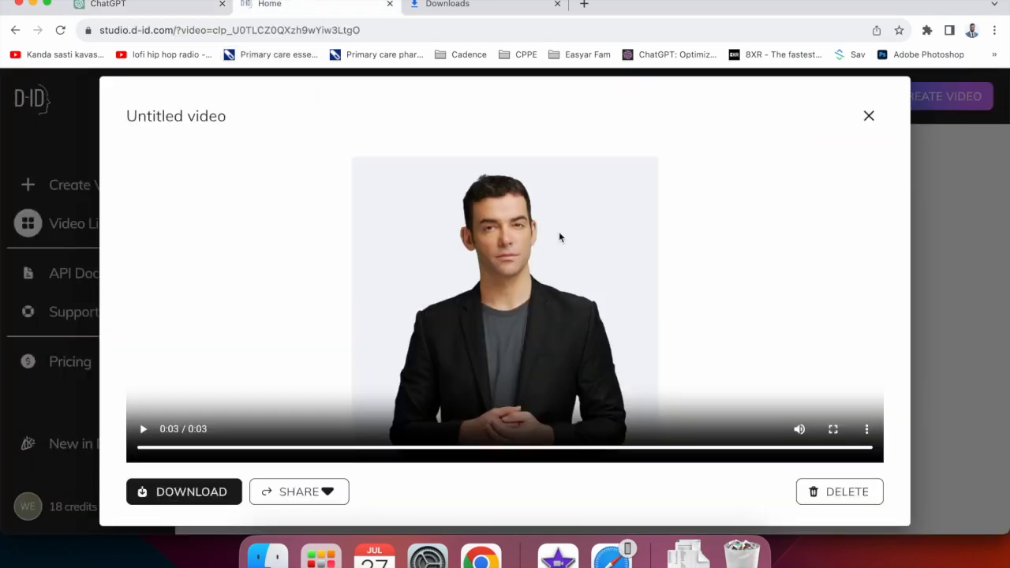
pyautogui.click(868, 118)
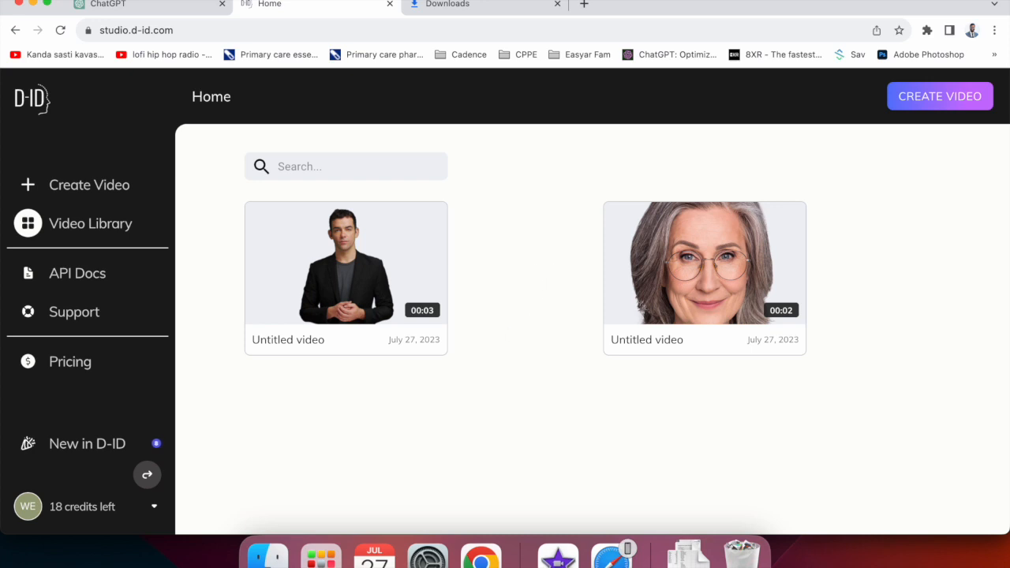
pyautogui.click(126, 4)
pyautogui.click(315, 6)
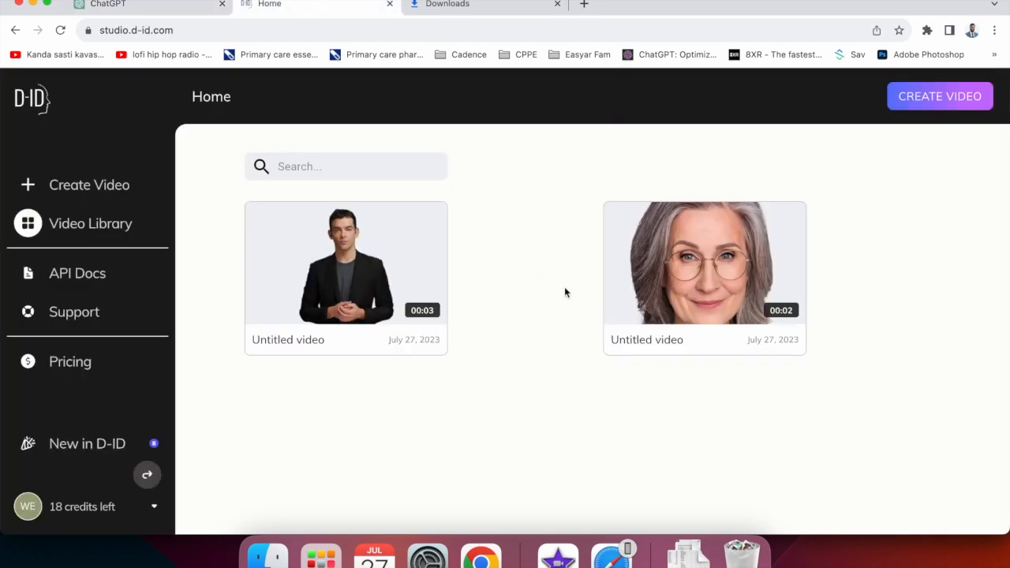